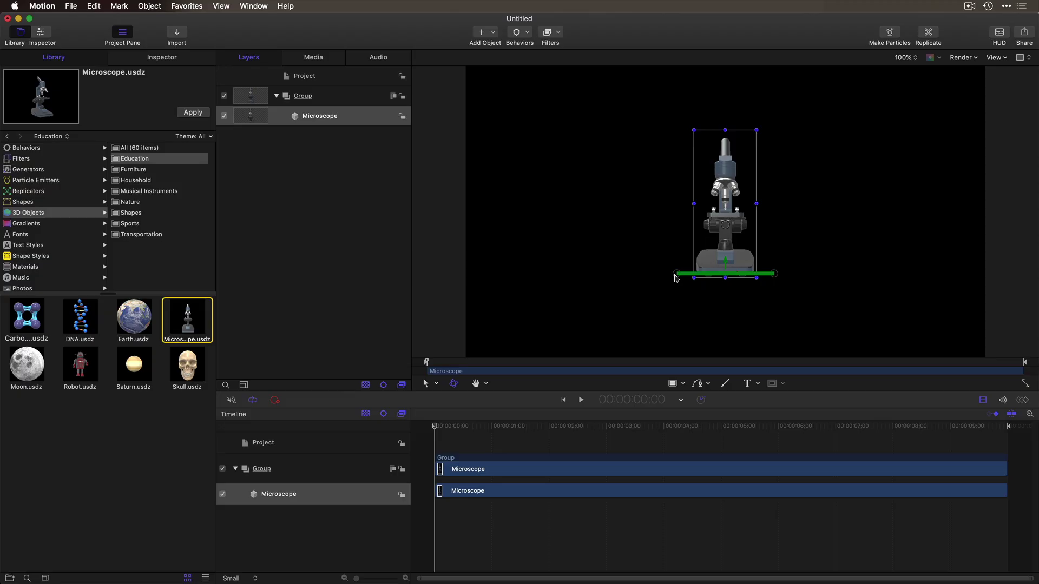
# Spin the Microscope model on its Y axis, then turn the car model in Reality Converter
pyautogui.moveTo(676, 278); pyautogui.dragTo(682, 283)
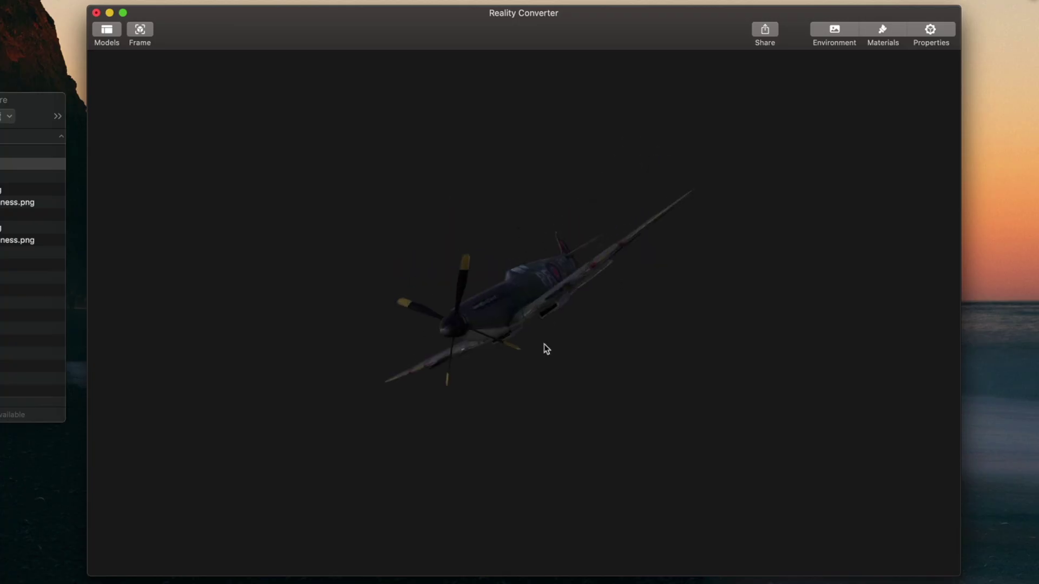
pyautogui.moveTo(545, 348); pyautogui.dragTo(738, 307)
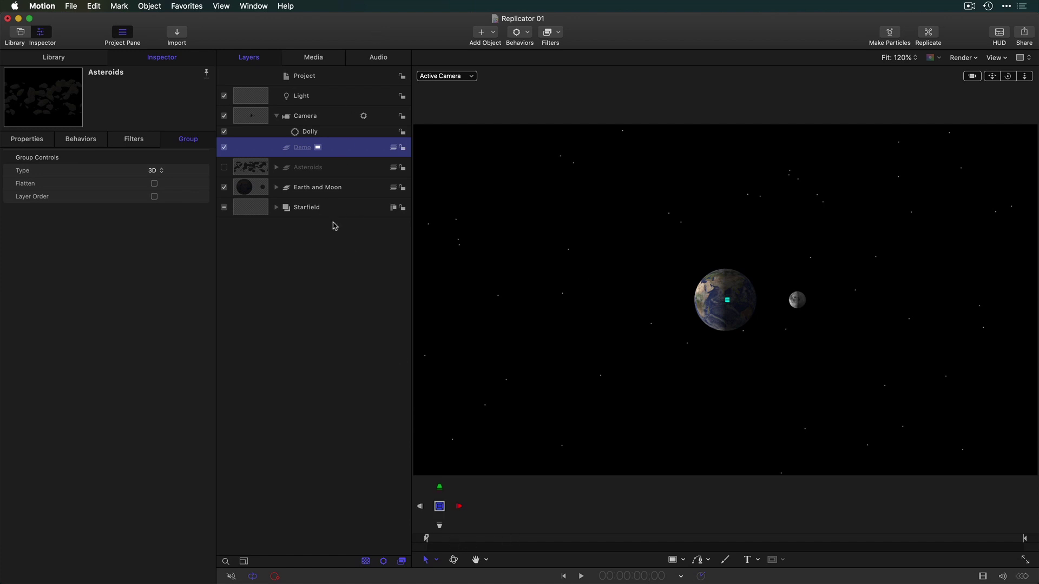
# Compare the animation with the camera's Dolly on and off, leaving Dolly unchecked
pyautogui.click(223, 133)
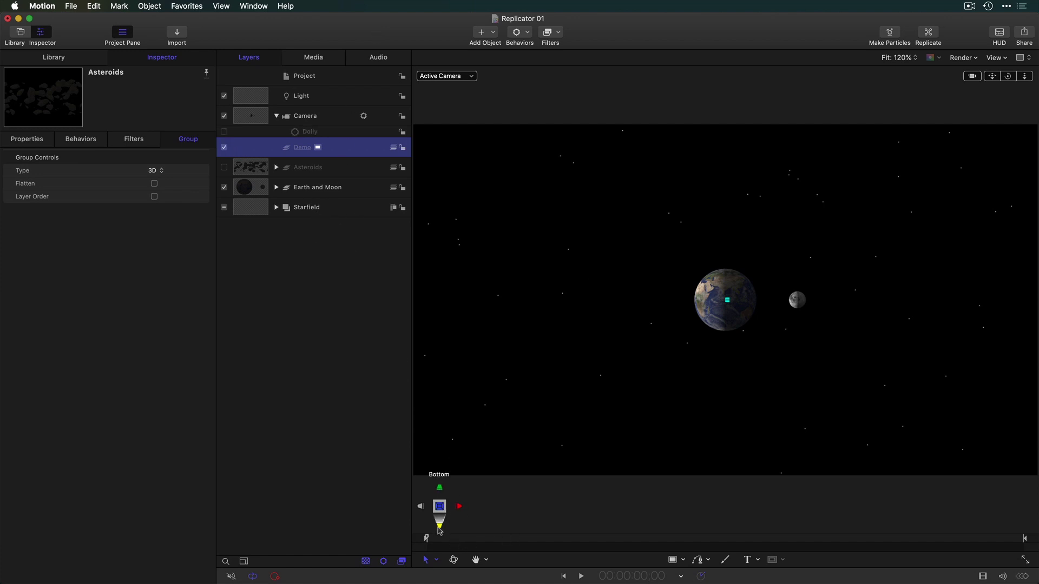
pyautogui.click(502, 539)
pyautogui.moveTo(514, 548); pyautogui.dragTo(665, 540)
pyautogui.click(426, 539)
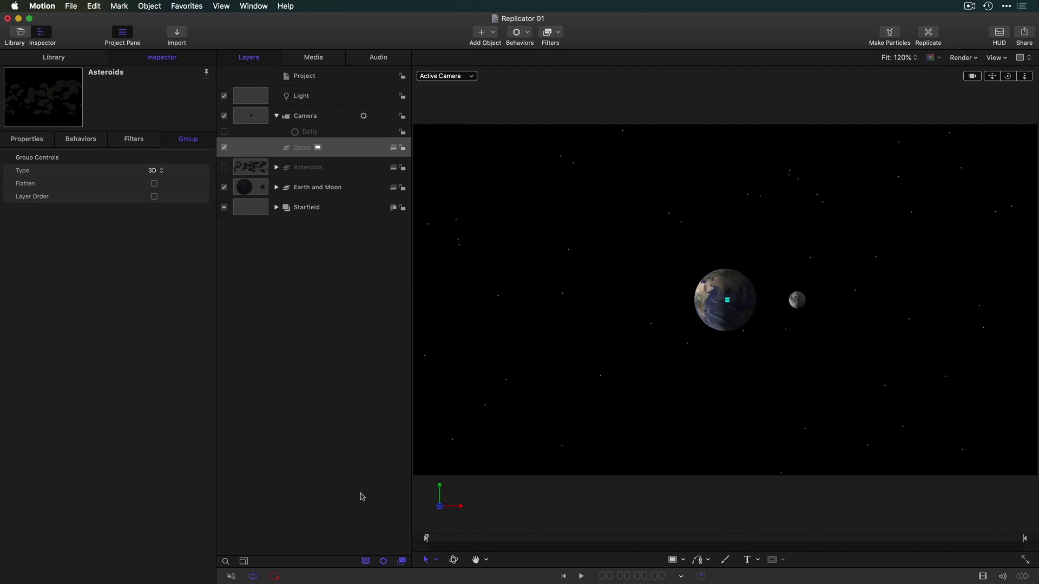
pyautogui.click(224, 131)
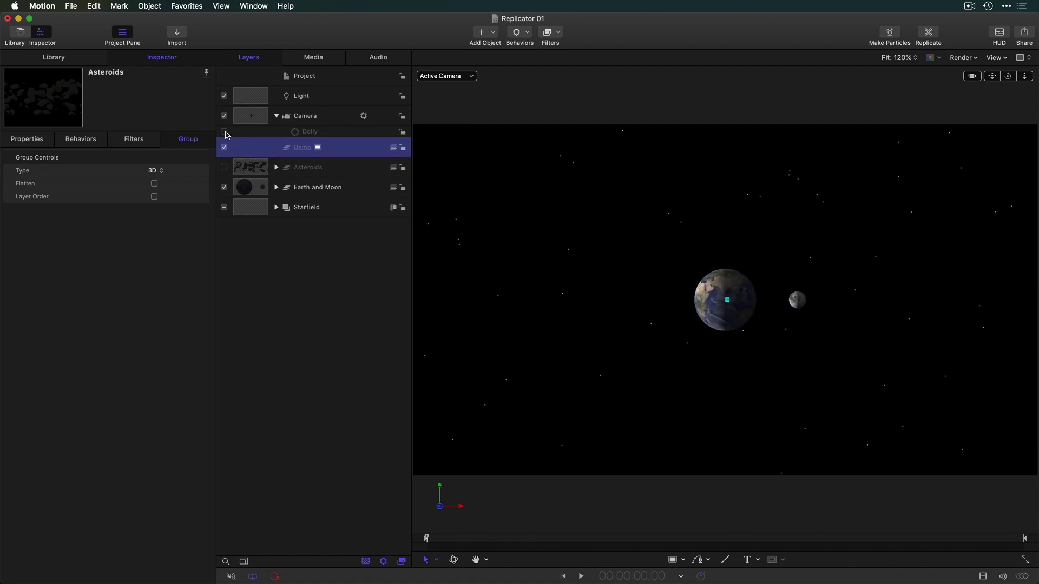
pyautogui.click(552, 538)
pyautogui.moveTo(552, 538); pyautogui.dragTo(350, 541)
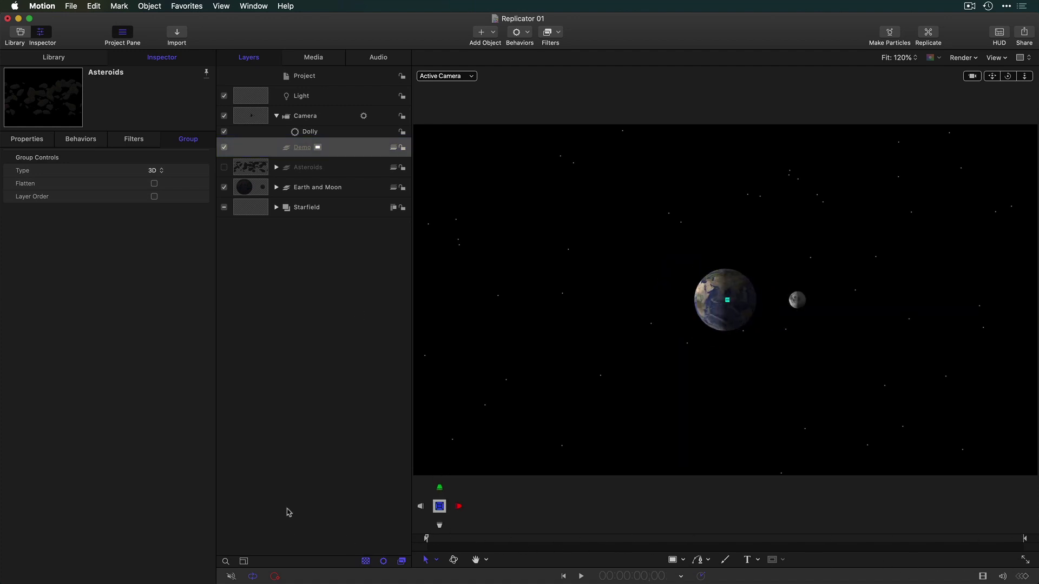
pyautogui.click(224, 131)
# Inspect the basic blur layer inside Starfield, preview the animation, and select the Demo group
pyautogui.click(277, 208)
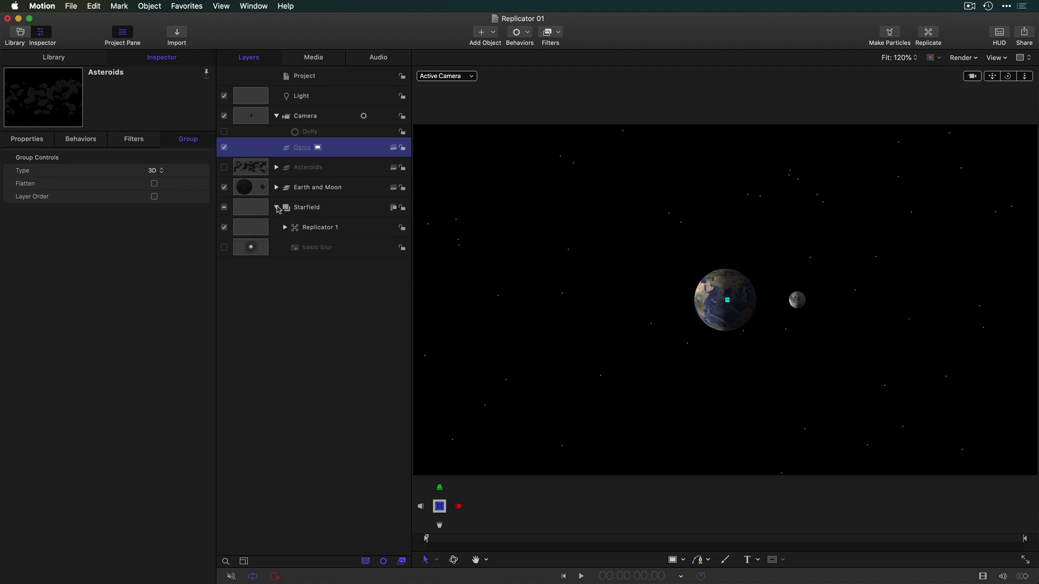
pyautogui.click(328, 248)
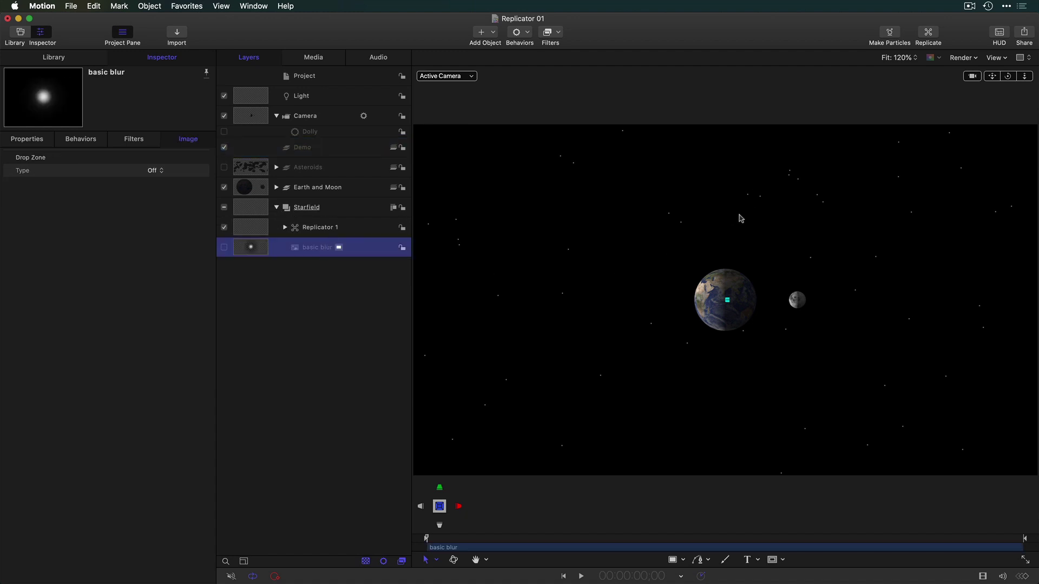
pyautogui.click(276, 209)
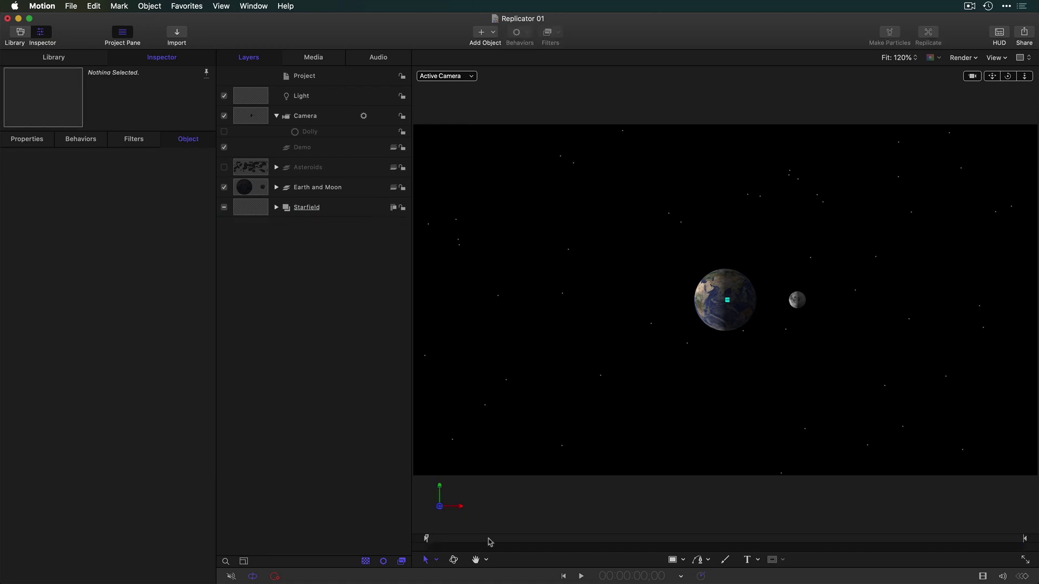
pyautogui.moveTo(448, 538); pyautogui.dragTo(387, 520)
pyautogui.click(321, 149)
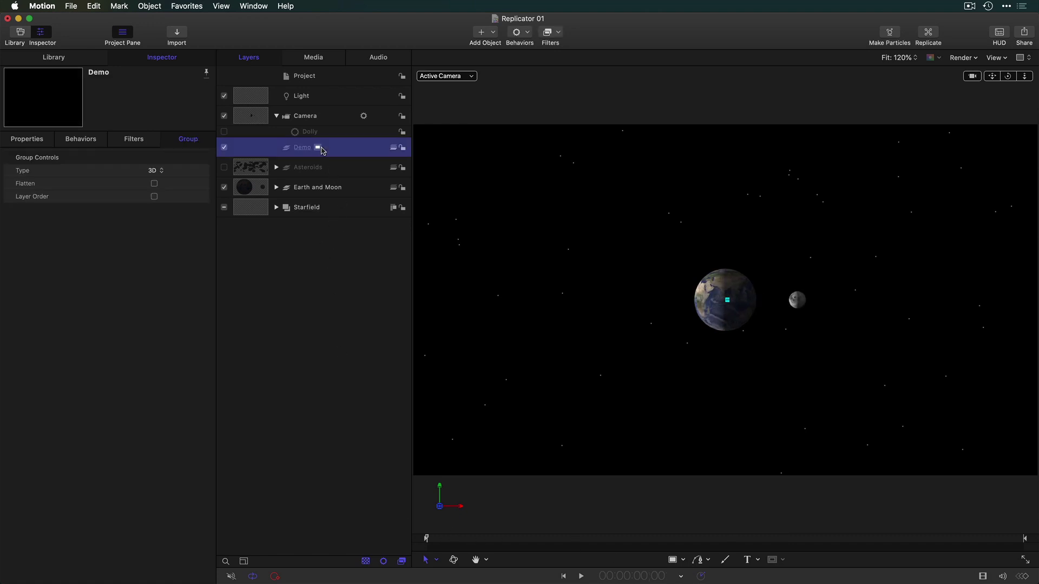
# Add Rock.usdz from the Library's 3D Objects > Nature set into the Demo group
pyautogui.click(76, 59)
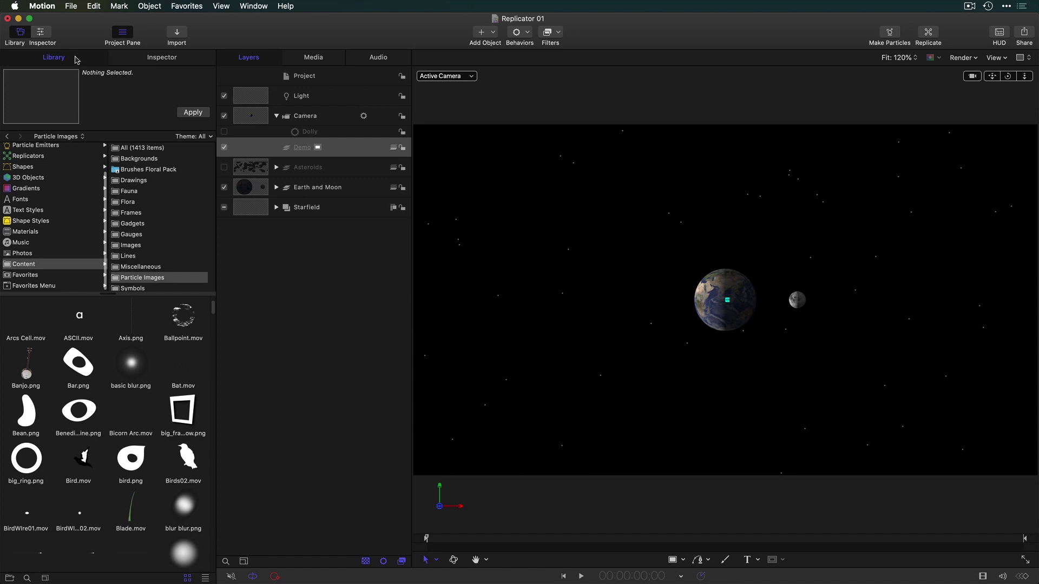
pyautogui.click(39, 178)
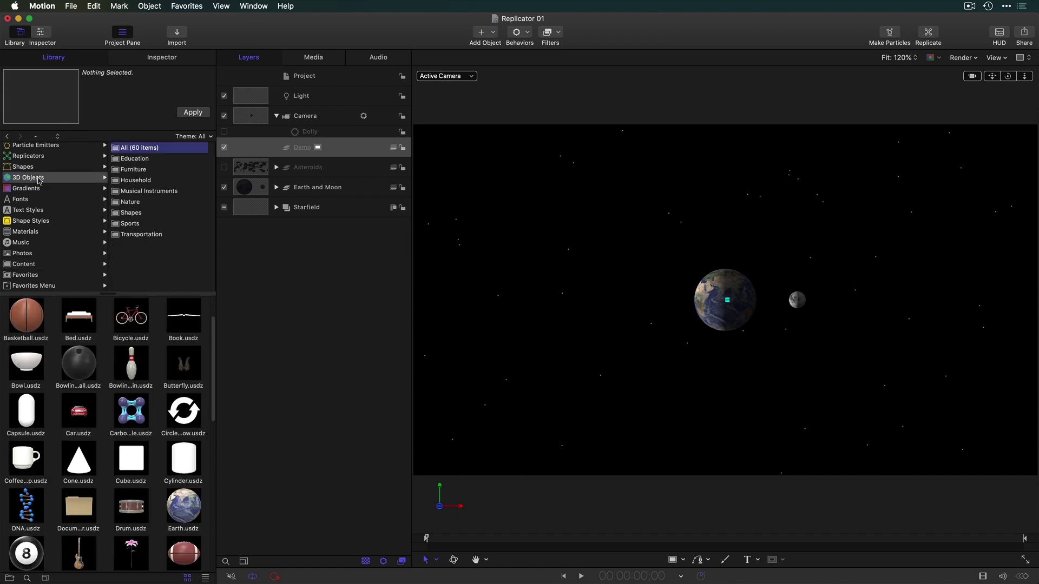
pyautogui.click(127, 203)
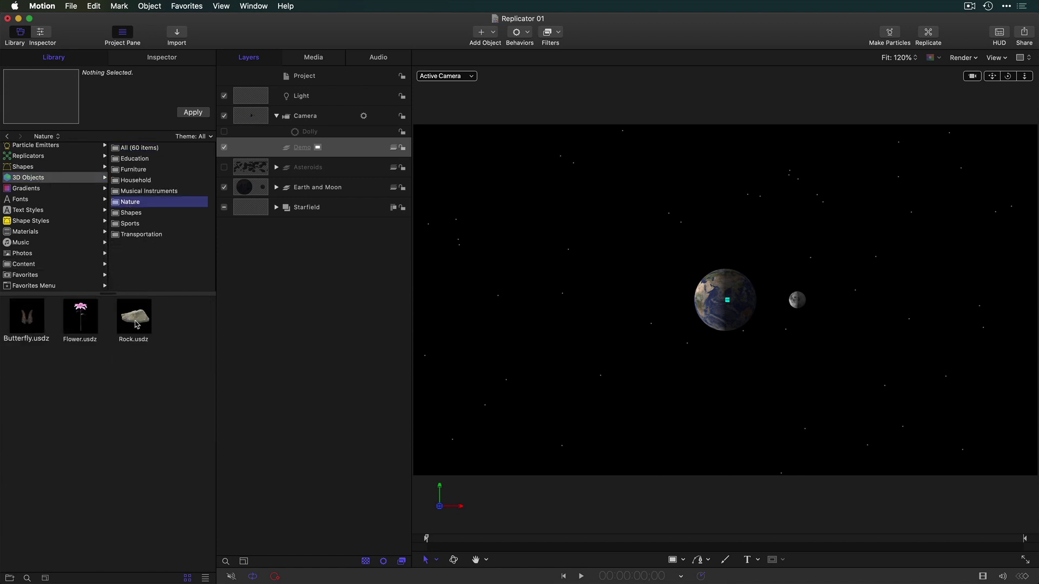
pyautogui.moveTo(136, 324); pyautogui.dragTo(302, 148)
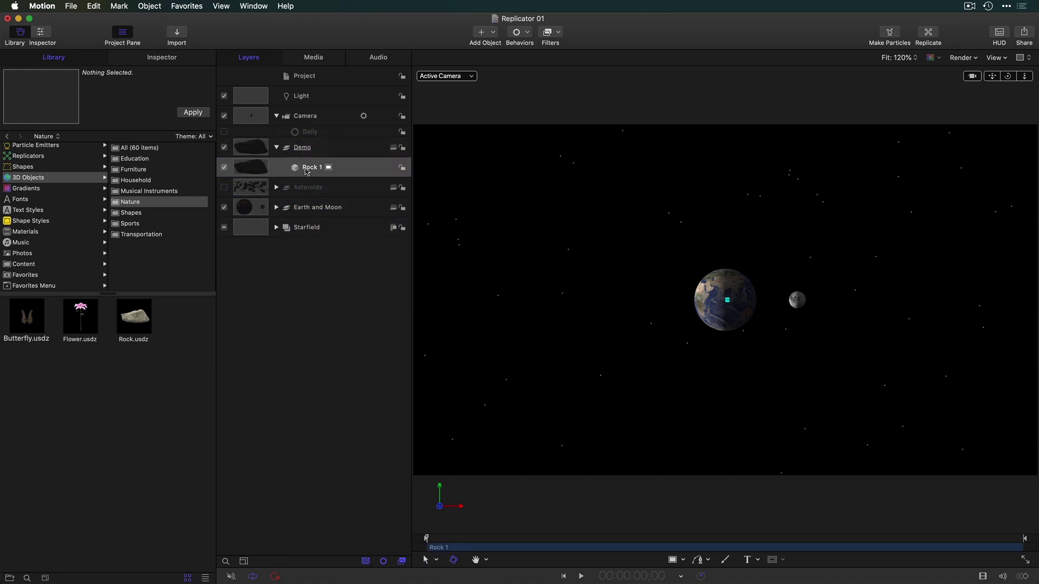
# Reposition Rock 1 along Z from Top view, push it back in camera view, and replicate it
pyautogui.moveTo(456, 517)
pyautogui.click(441, 490)
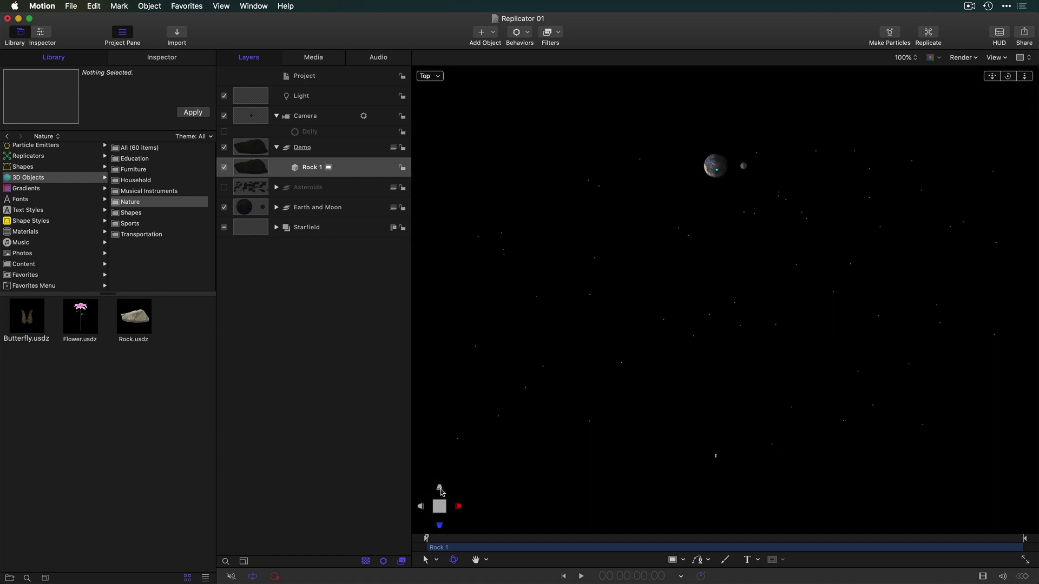
pyautogui.click(356, 173)
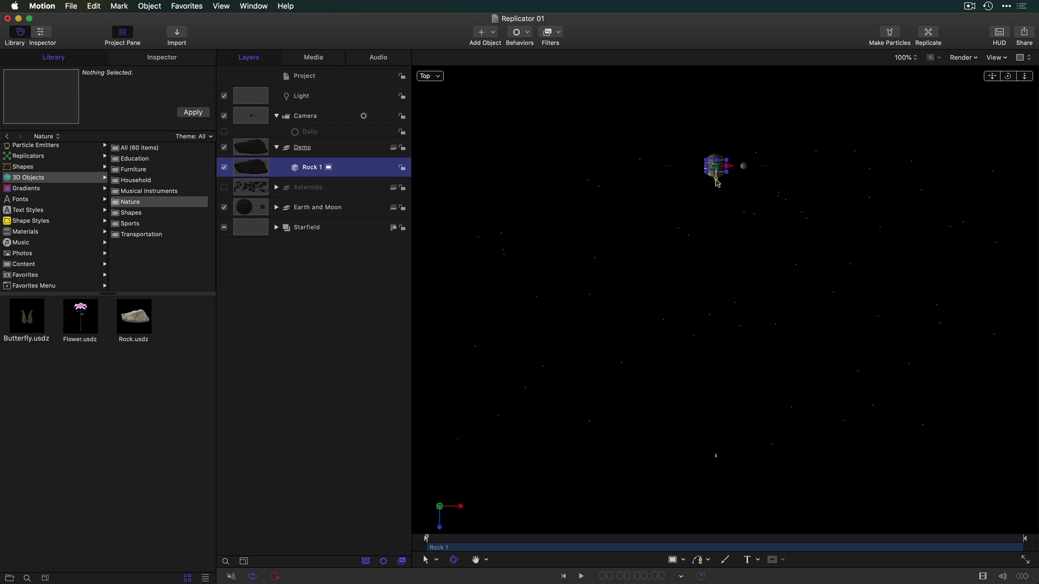
pyautogui.moveTo(717, 183); pyautogui.dragTo(730, 442)
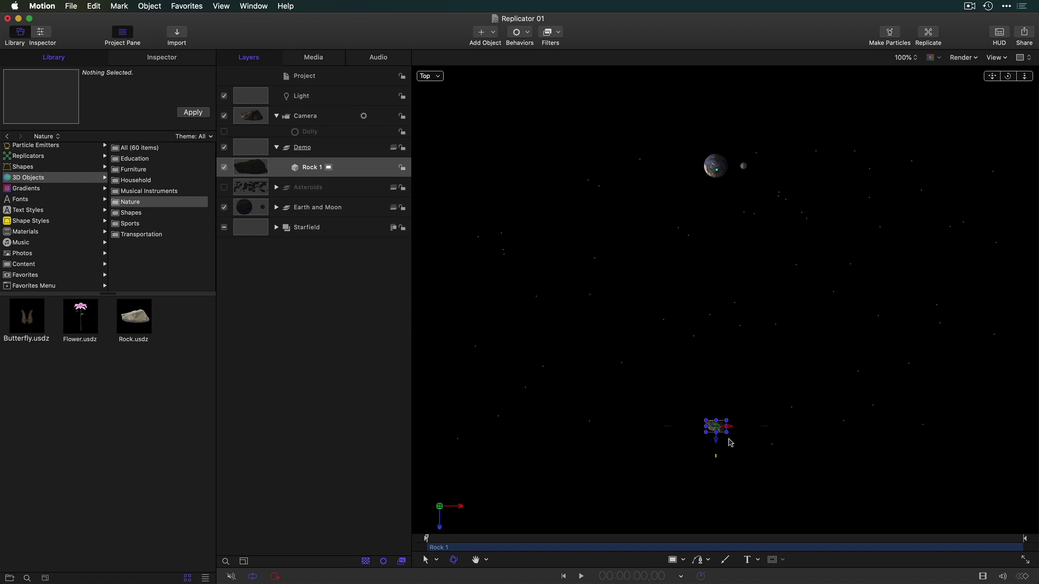
pyautogui.hotkey('ctrl', 'a')
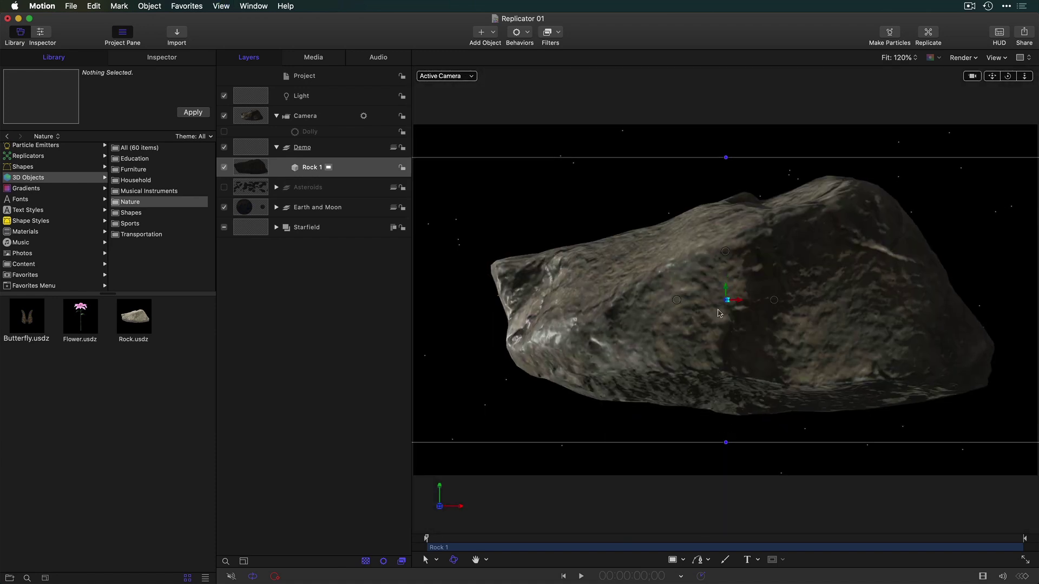
pyautogui.moveTo(727, 303); pyautogui.dragTo(534, 297)
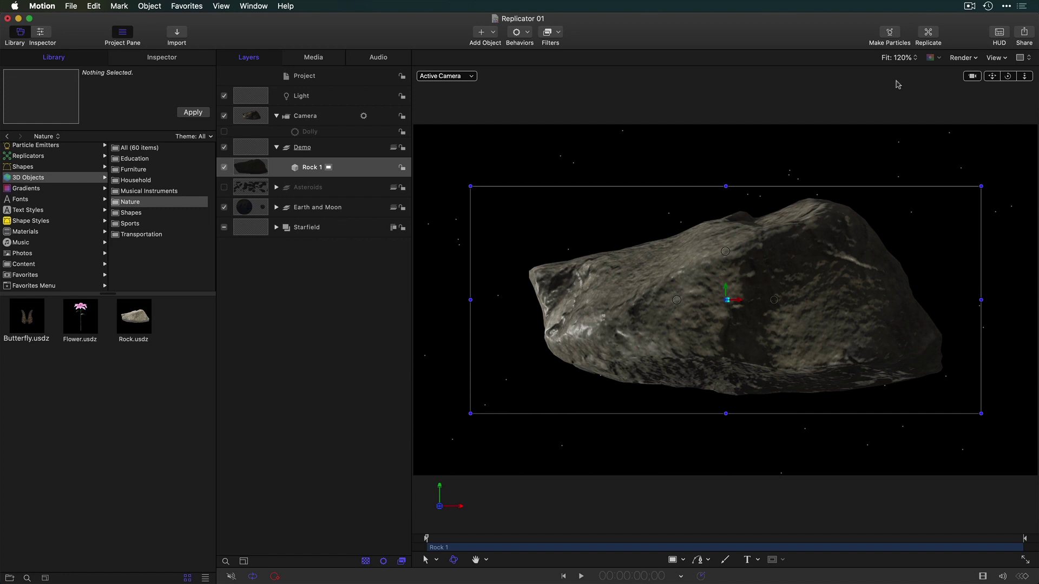
pyautogui.click(927, 37)
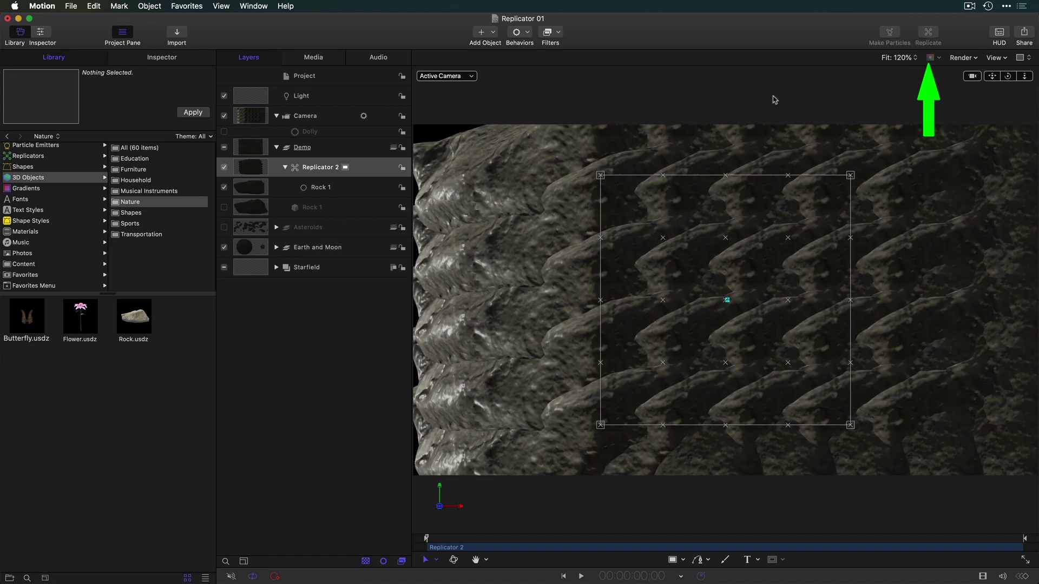
# Scale the rock copies to 7% and change the replicator shape to Box
pyautogui.click(161, 57)
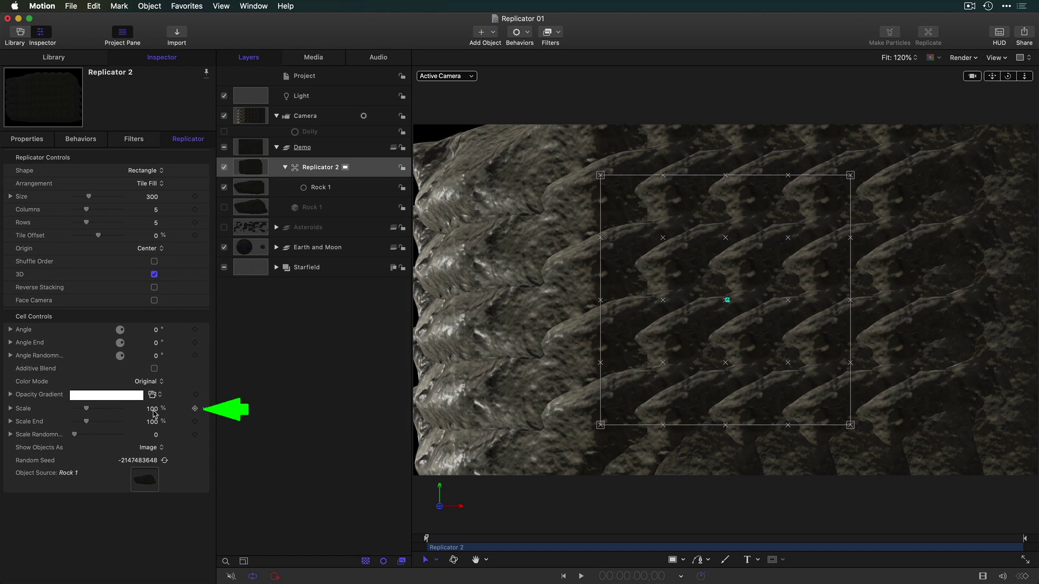
pyautogui.moveTo(153, 409); pyautogui.dragTo(135, 410)
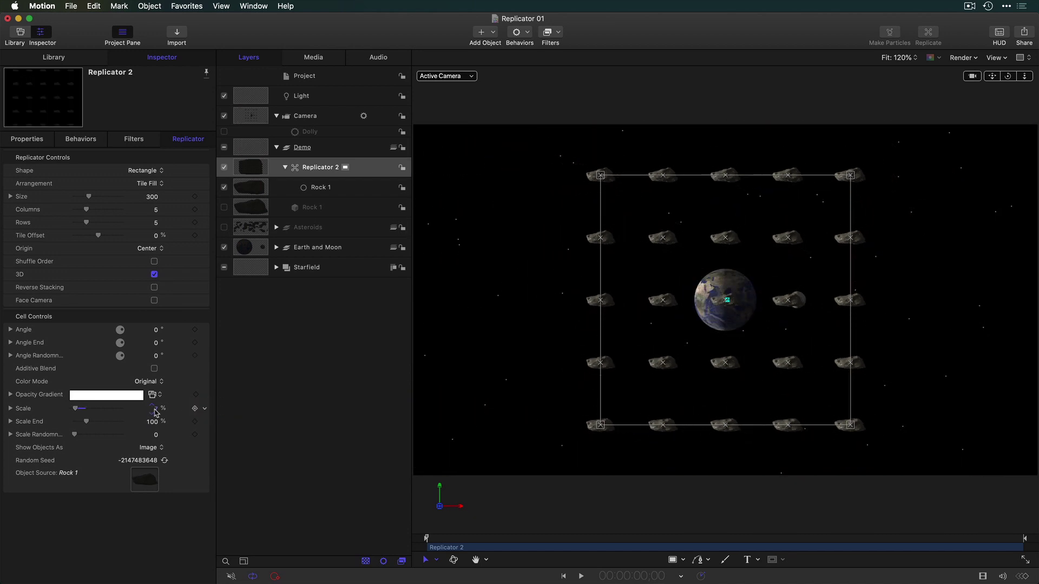
pyautogui.click(143, 171)
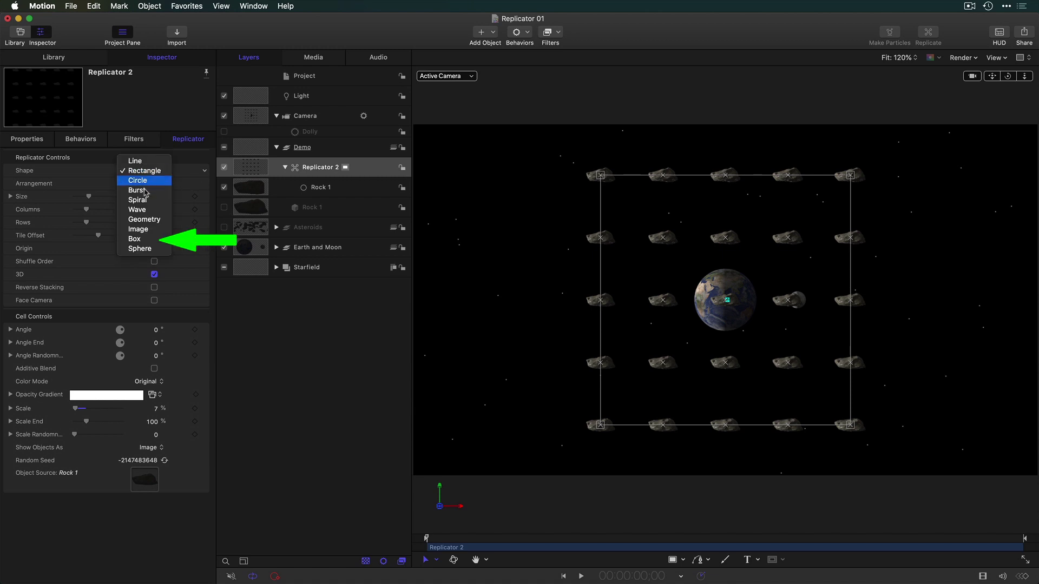
pyautogui.click(135, 239)
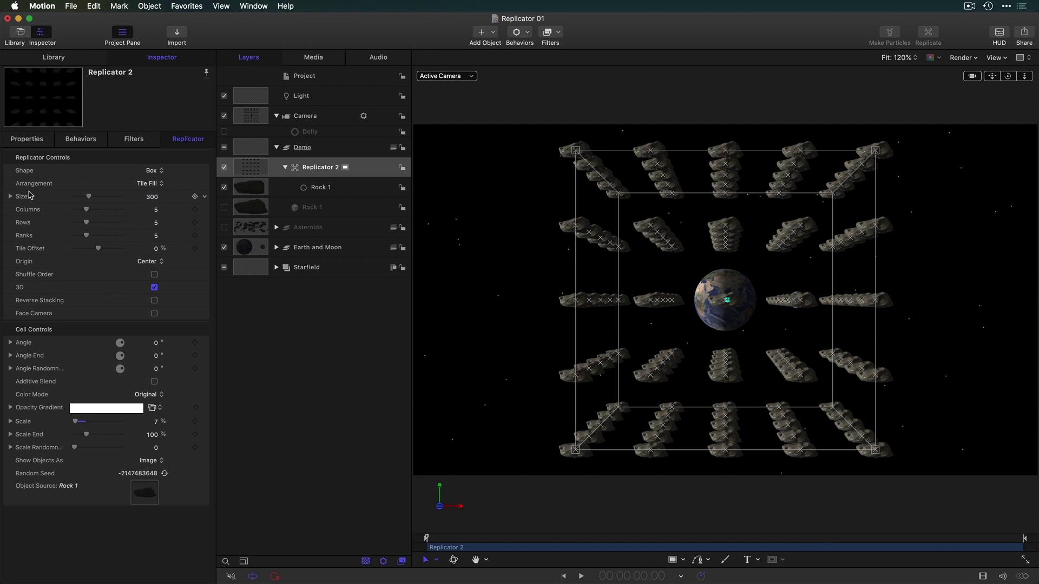
# Size the box to width 1249.5, height 136.2 and depth 668
pyautogui.click(10, 197)
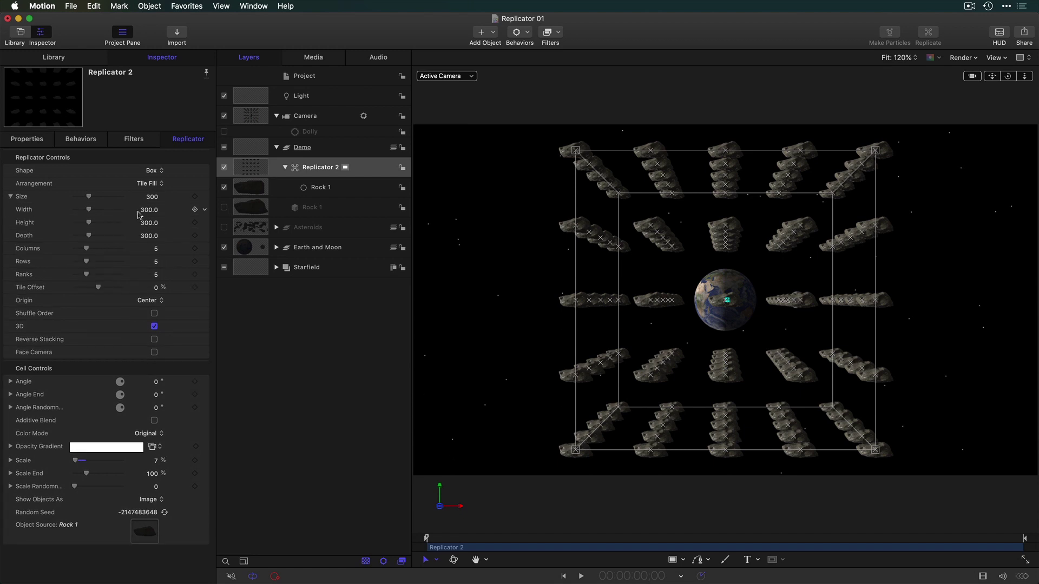
pyautogui.moveTo(144, 213); pyautogui.dragTo(147, 212)
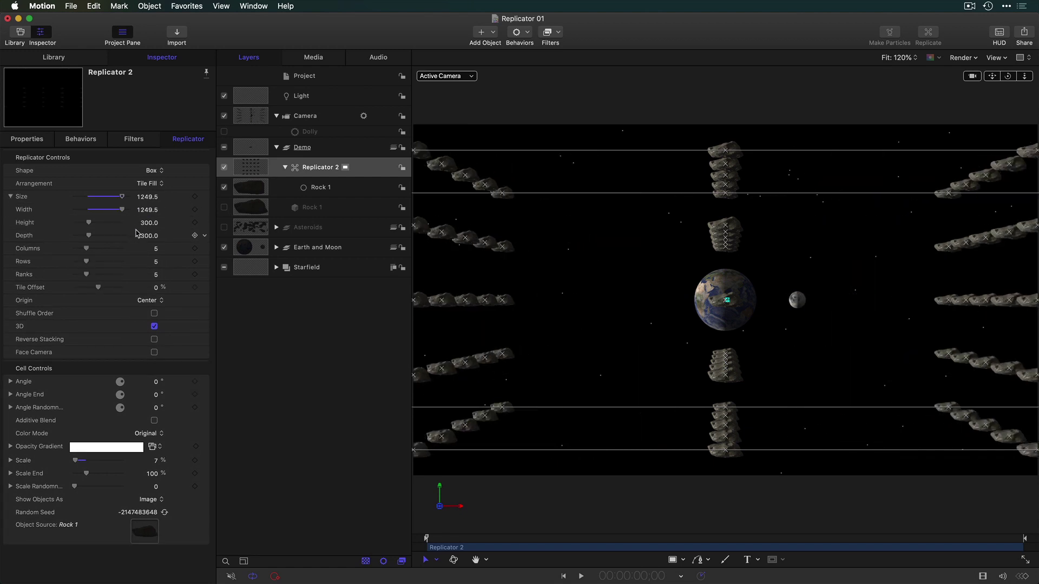
pyautogui.moveTo(147, 224)
pyautogui.mouseDown()
pyautogui.moveTo(135, 223)
pyautogui.moveTo(147, 226)
pyautogui.moveTo(147, 216)
pyautogui.moveTo(151, 241)
pyautogui.moveTo(162, 241)
pyautogui.moveTo(145, 244)
pyautogui.mouseUp()
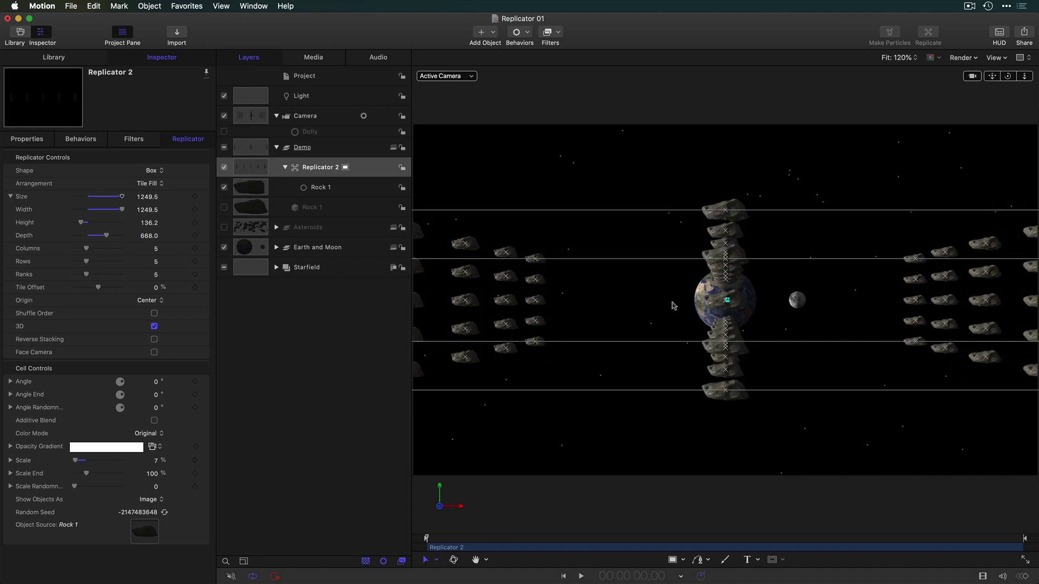
pyautogui.click(142, 184)
# Use 3D Random Fill with 110 points and a scale randomness of 20
pyautogui.click(146, 194)
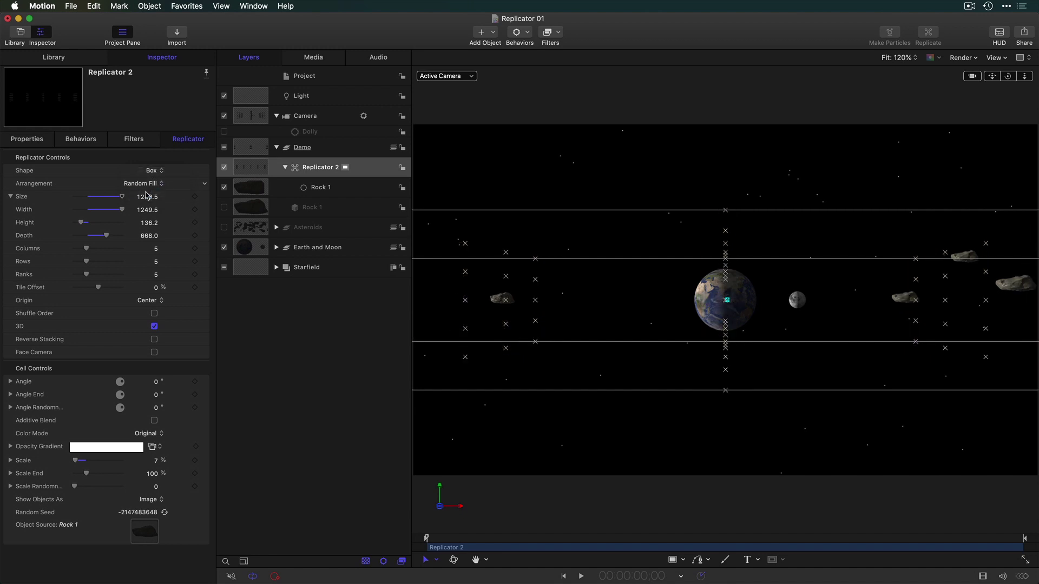
pyautogui.moveTo(155, 251); pyautogui.dragTo(196, 251)
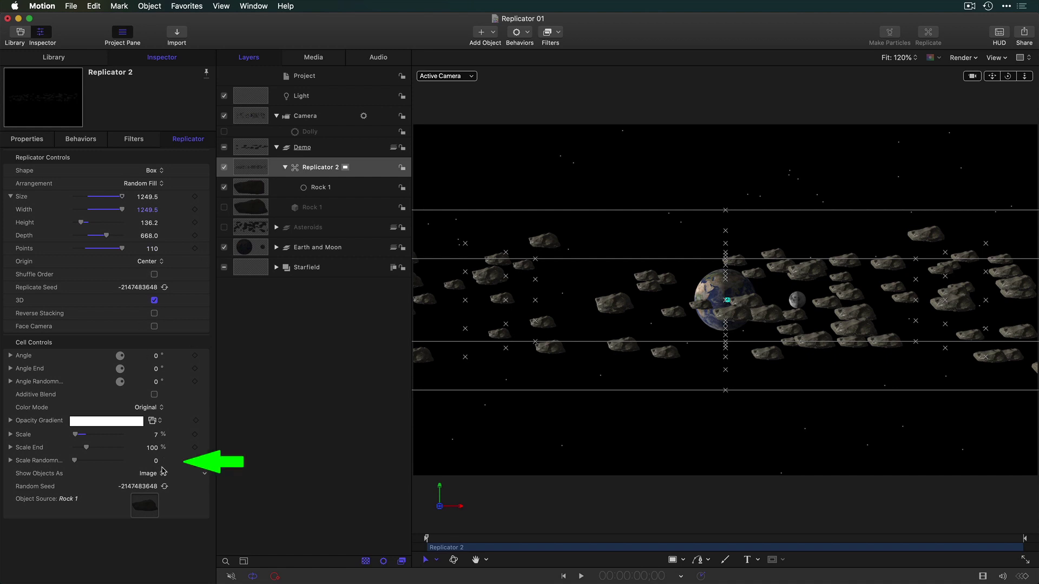
pyautogui.moveTo(156, 462); pyautogui.dragTo(177, 463)
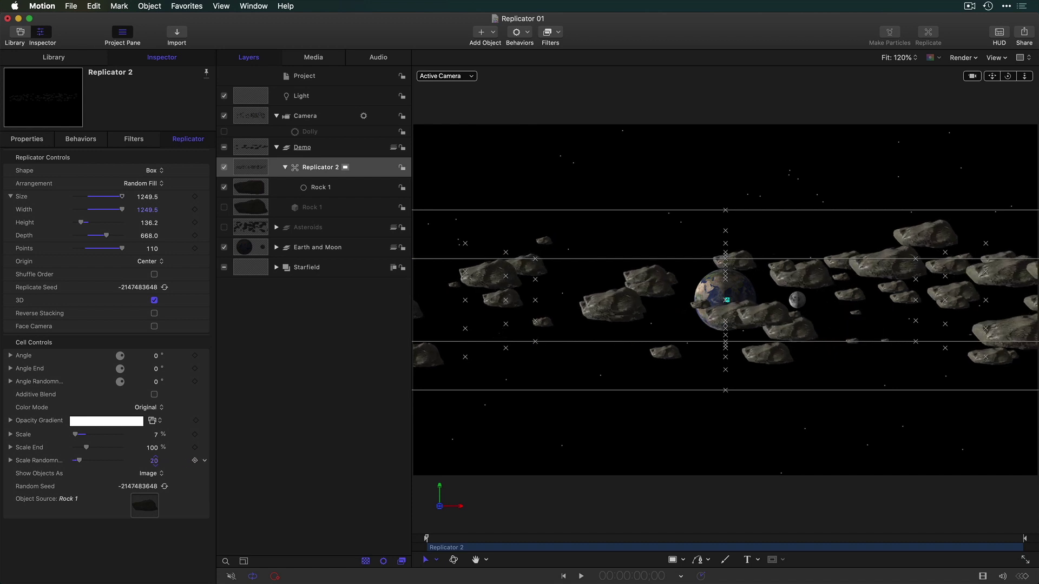
# Set angle randomness to X 47.2°, Y 134° and Z 132°
pyautogui.click(10, 382)
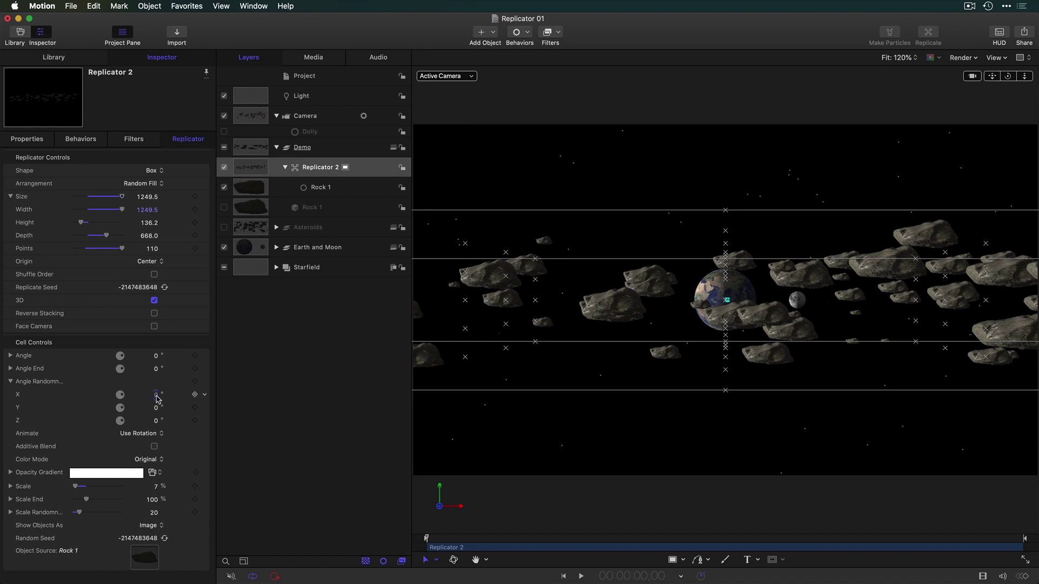
pyautogui.moveTo(154, 394); pyautogui.dragTo(157, 422)
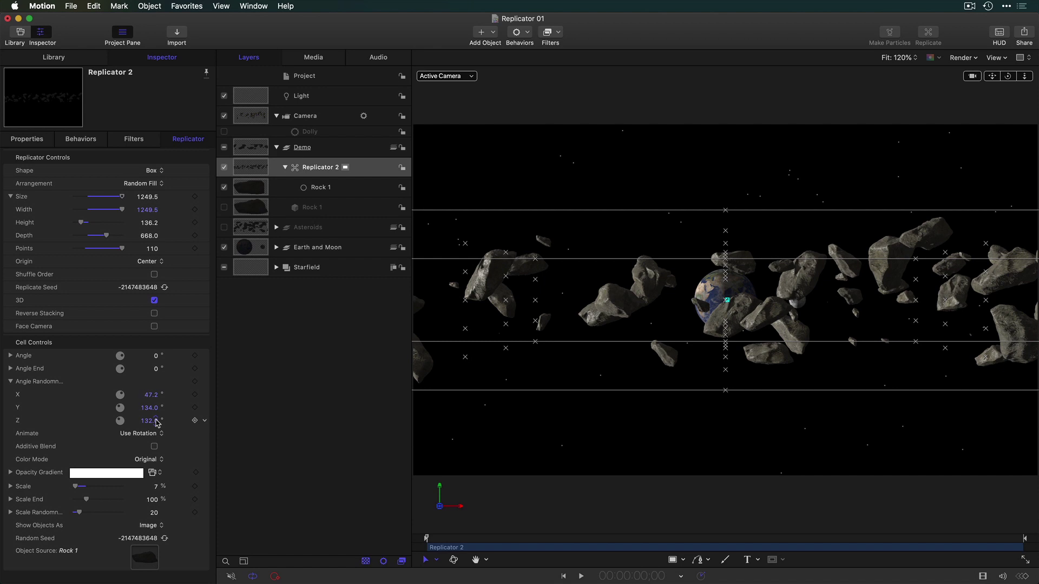
pyautogui.moveTo(156, 422); pyautogui.dragTo(156, 422)
pyautogui.click(11, 356)
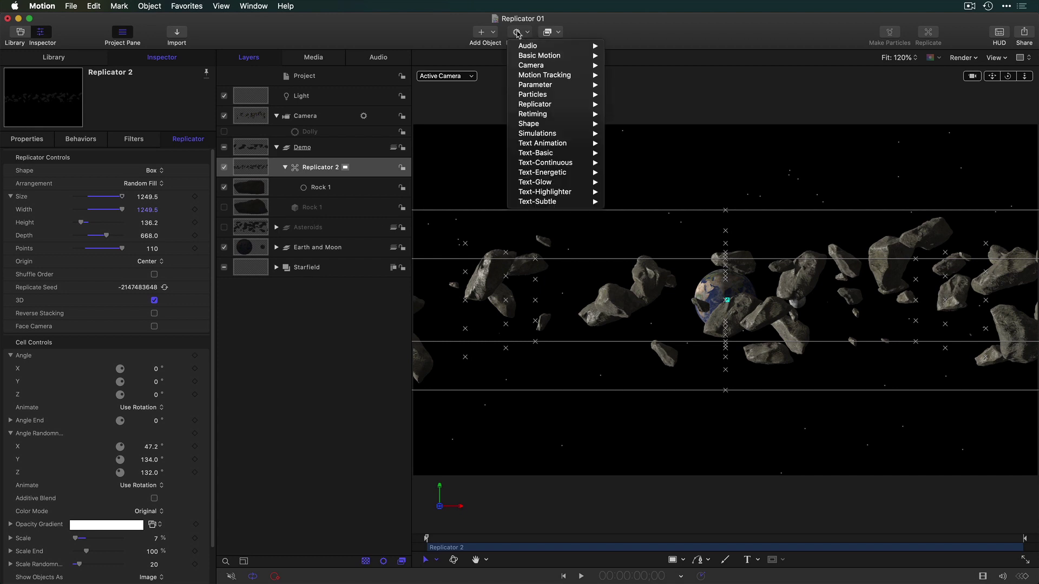
# Add a Sequence Replicator behavior to Replicator 2 and sequence its Rotation parameter
pyautogui.moveTo(550, 109)
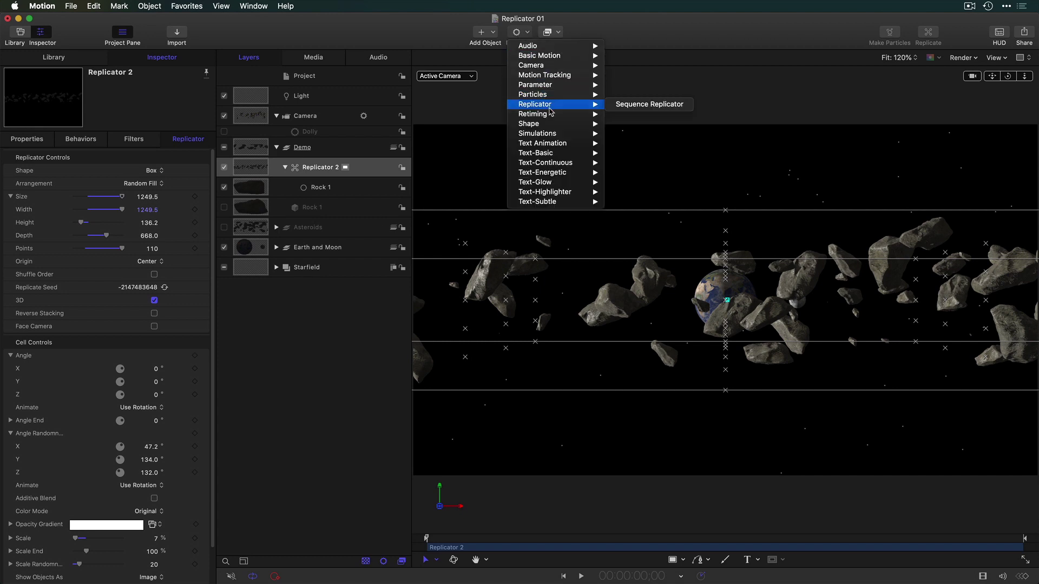
pyautogui.click(632, 104)
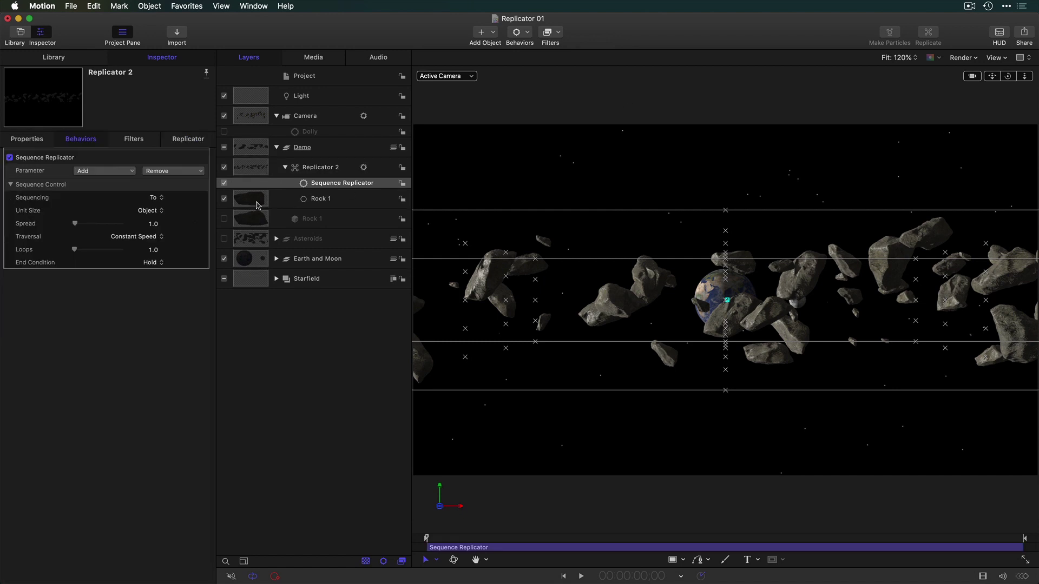
pyautogui.click(118, 171)
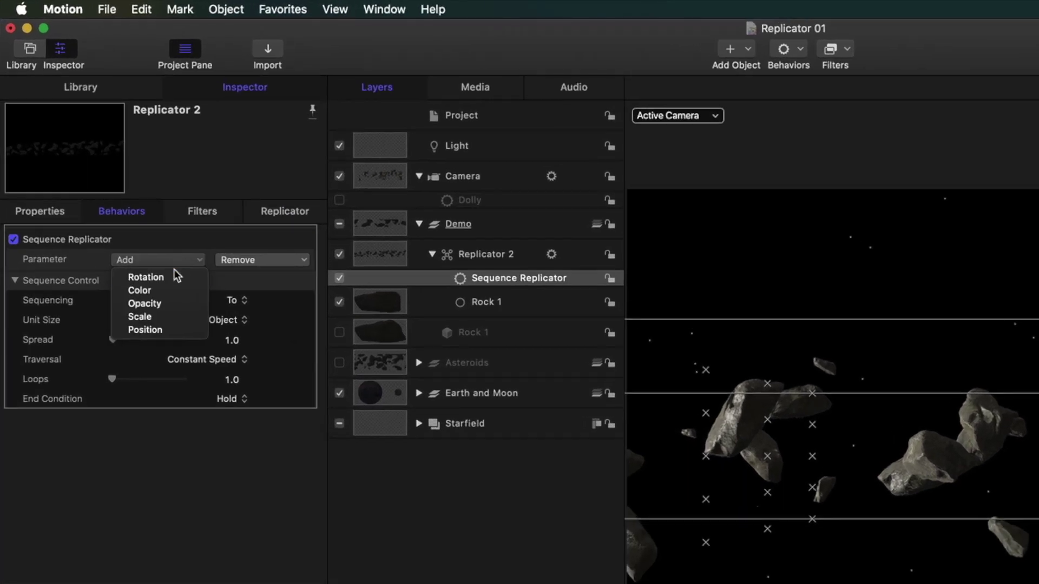
pyautogui.click(116, 184)
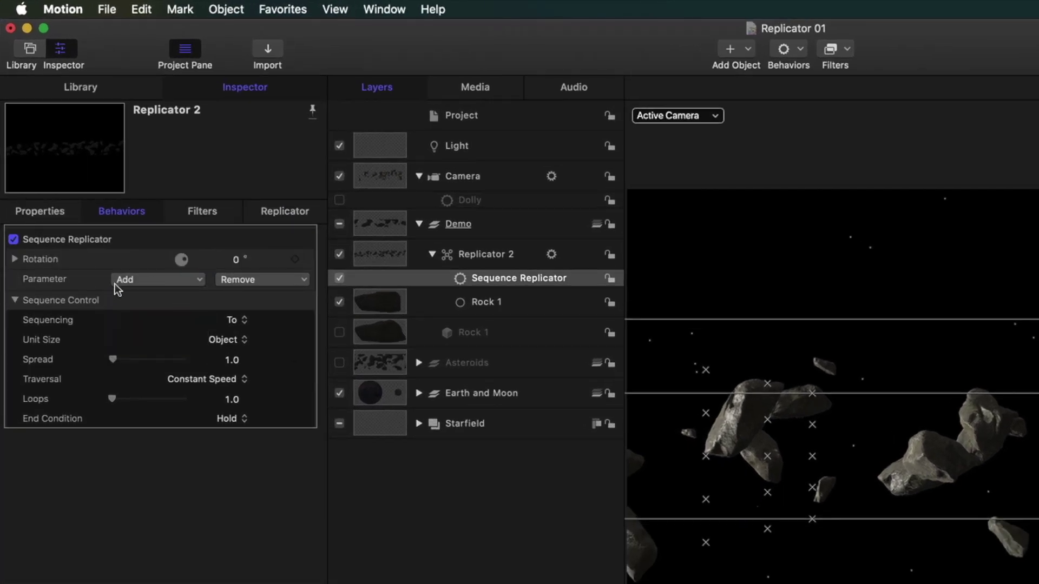
# Set sequenced rotation to X 158°, Y -220.9°, Z 228°, with Spread 8 and 1 loop
pyautogui.click(14, 259)
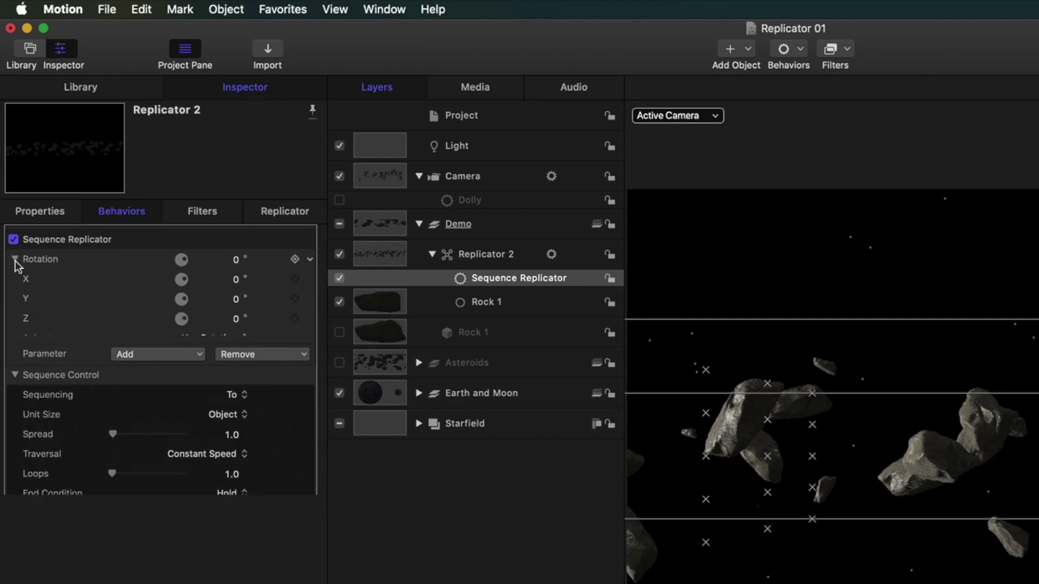
pyautogui.moveTo(235, 280); pyautogui.dragTo(270, 319)
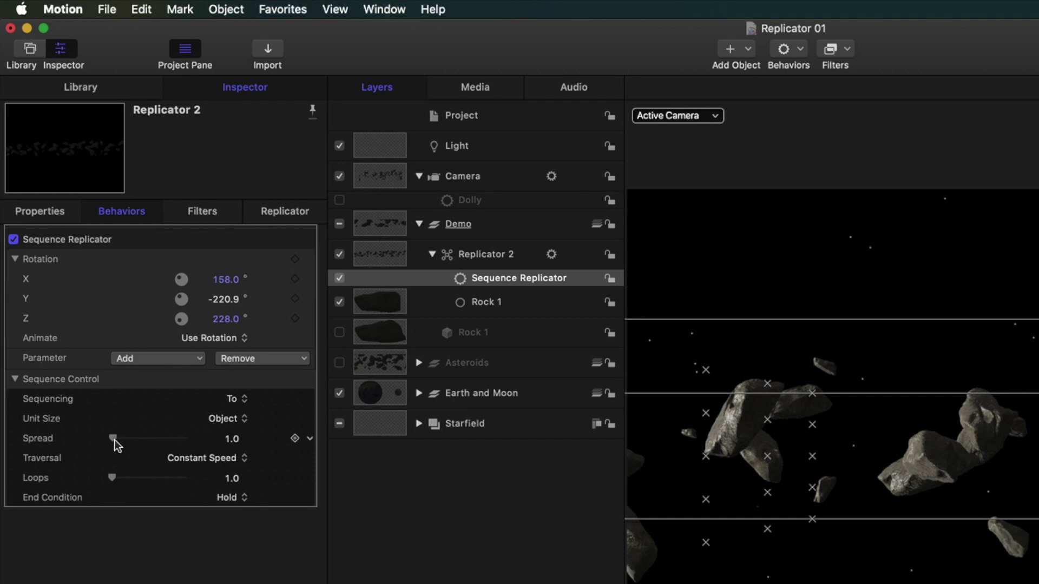
pyautogui.moveTo(115, 440); pyautogui.dragTo(115, 476)
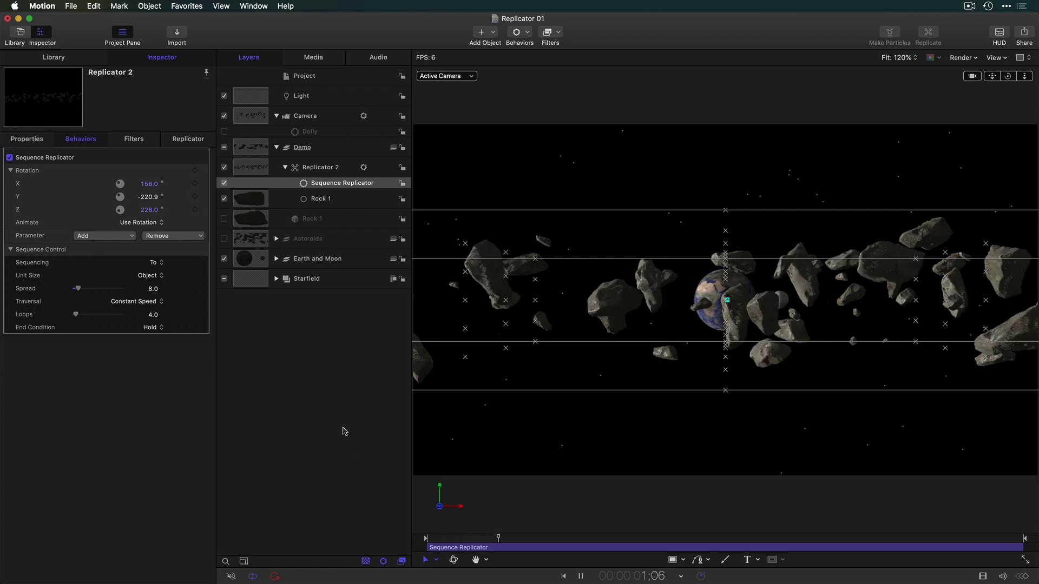
pyautogui.press('space')
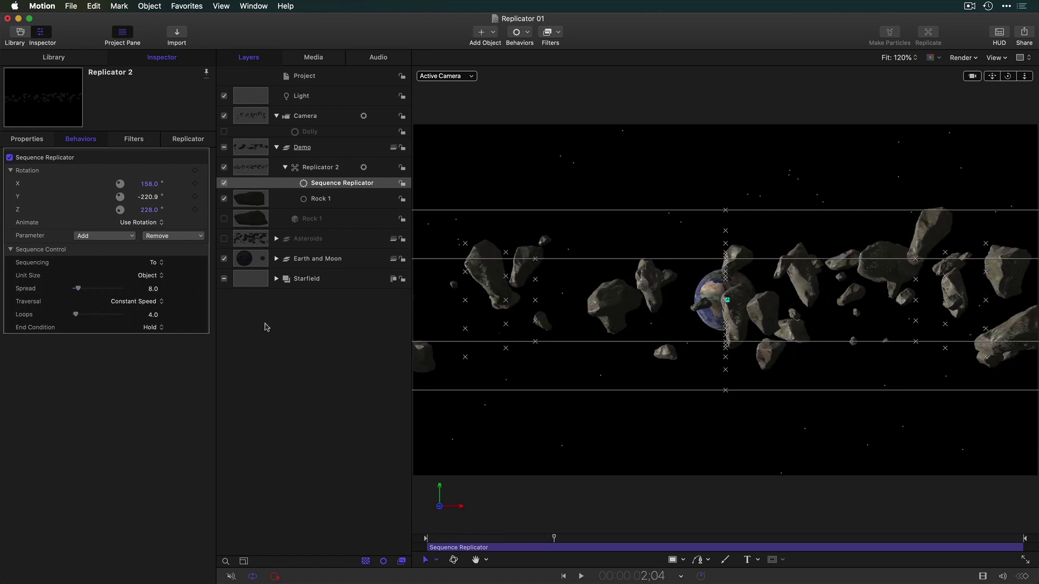
pyautogui.moveTo(55, 313); pyautogui.dragTo(48, 314)
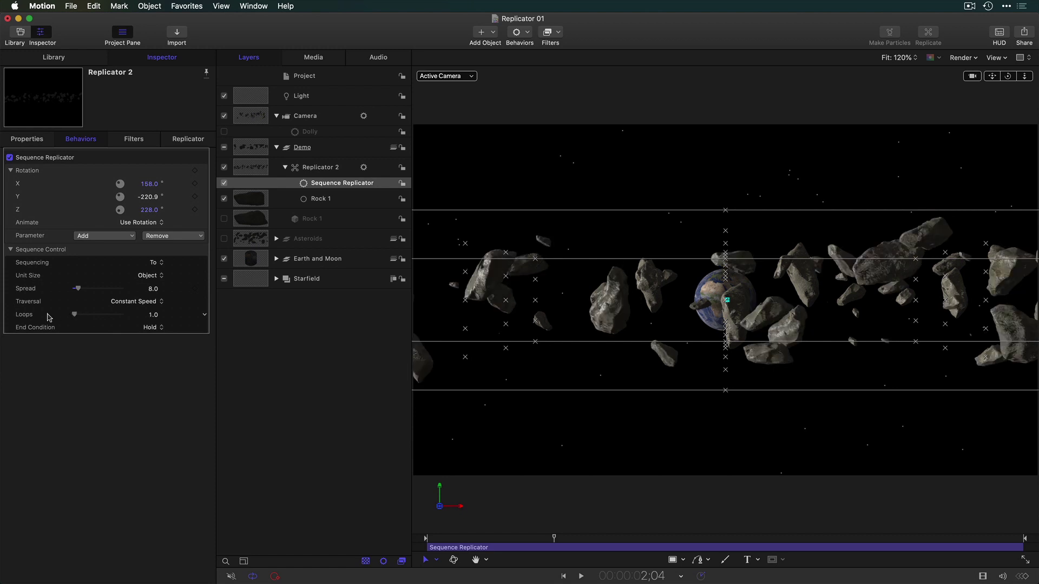
pyautogui.click(180, 142)
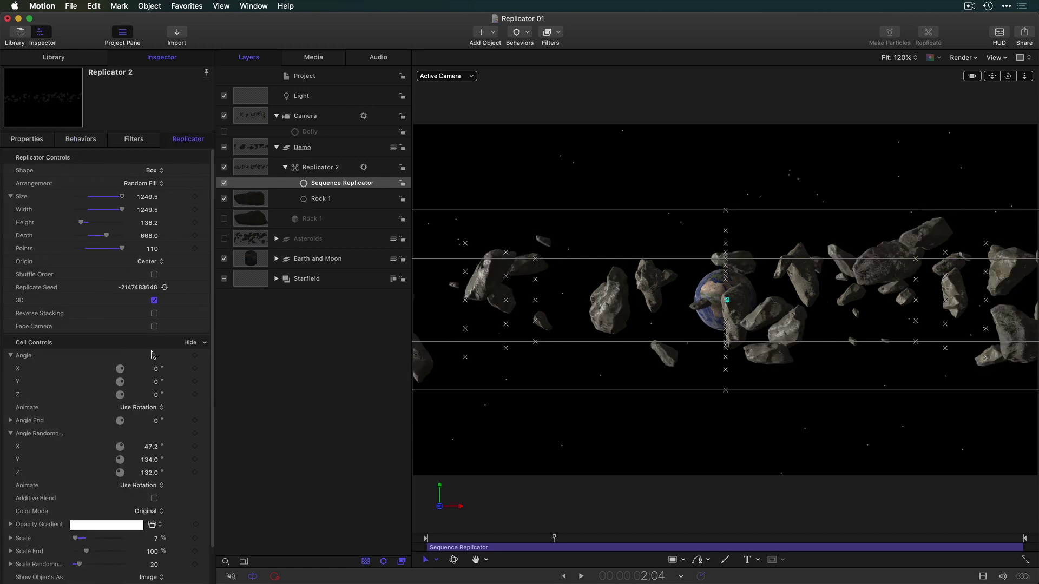
pyautogui.click(10, 421)
# Add a Rate parameter behavior to Angle End X and set the rate to 123°
pyautogui.click(204, 435)
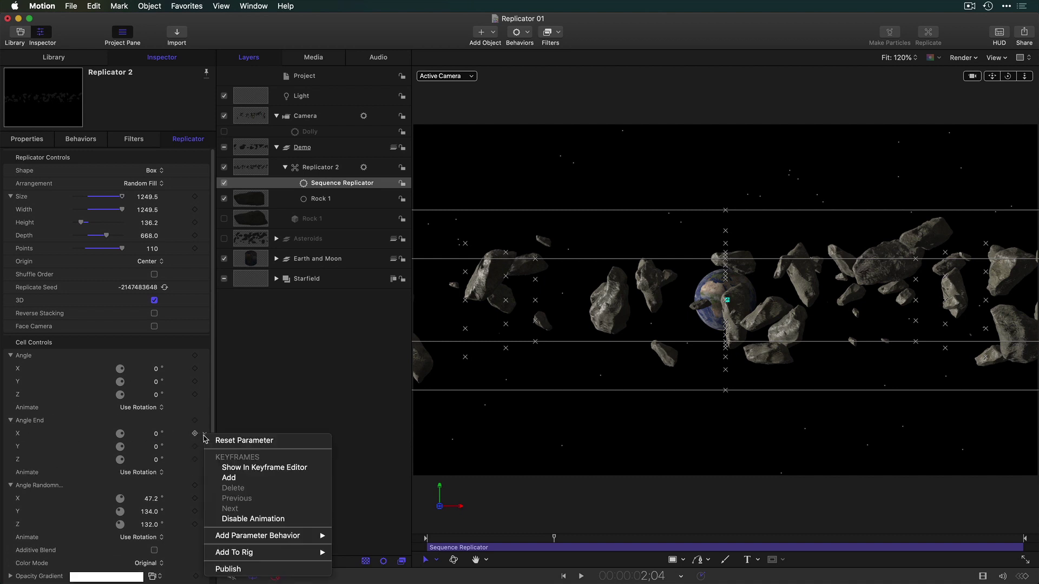
pyautogui.moveTo(258, 536)
pyautogui.click(357, 541)
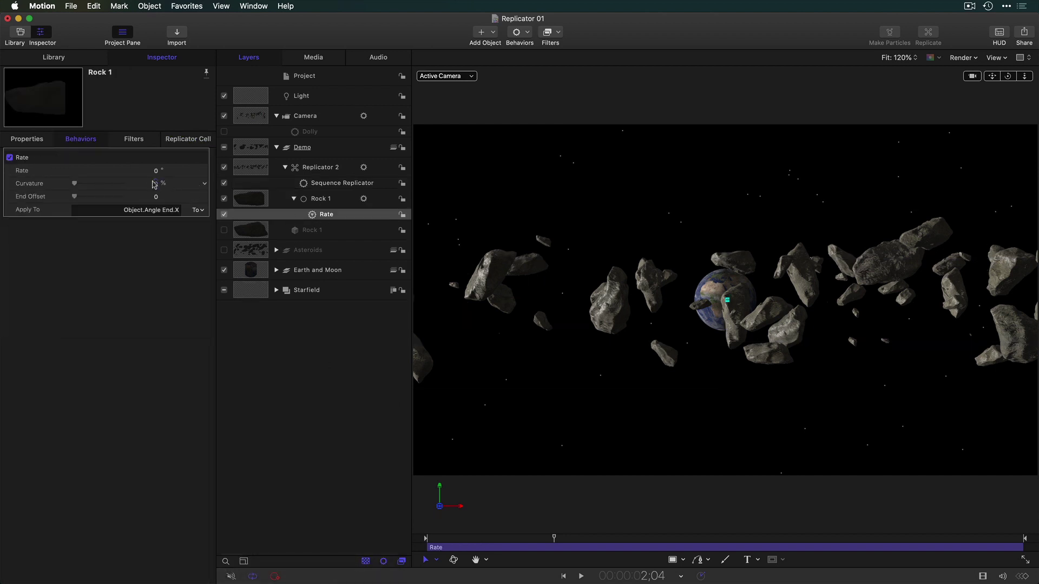
pyautogui.moveTo(156, 173); pyautogui.dragTo(196, 173)
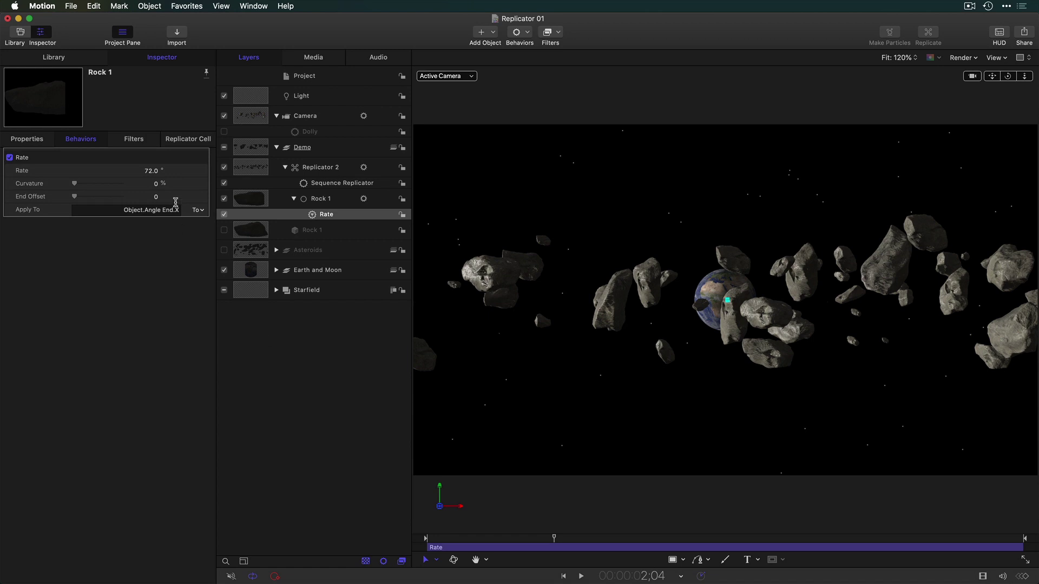
pyautogui.moveTo(152, 175); pyautogui.dragTo(164, 215)
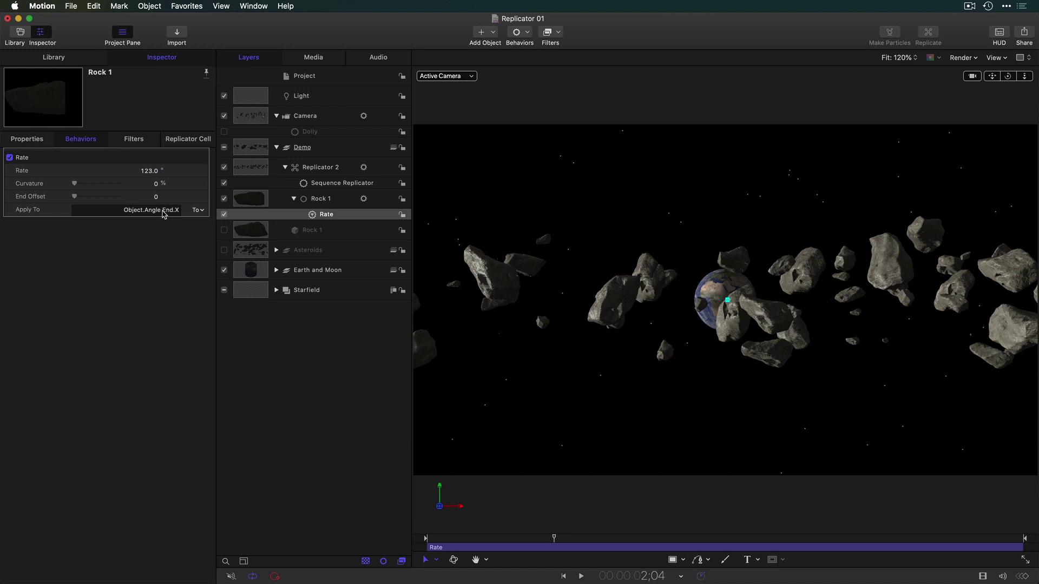
# Check Shuffle Order on Replicator 2, then preview with the Sequence Replicator disabled
pyautogui.click(332, 168)
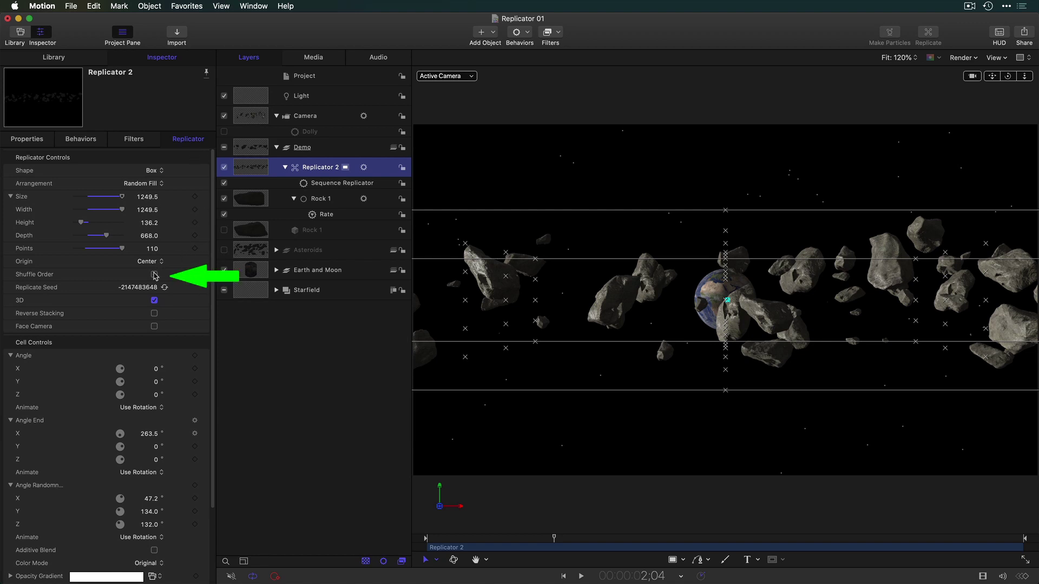
pyautogui.click(154, 275)
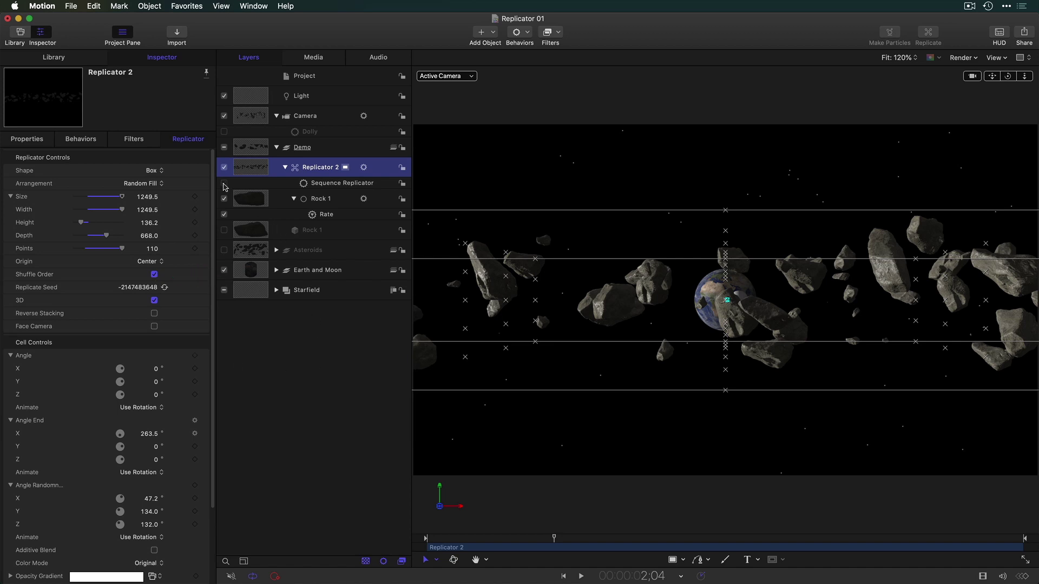
pyautogui.click(224, 184)
pyautogui.click(428, 538)
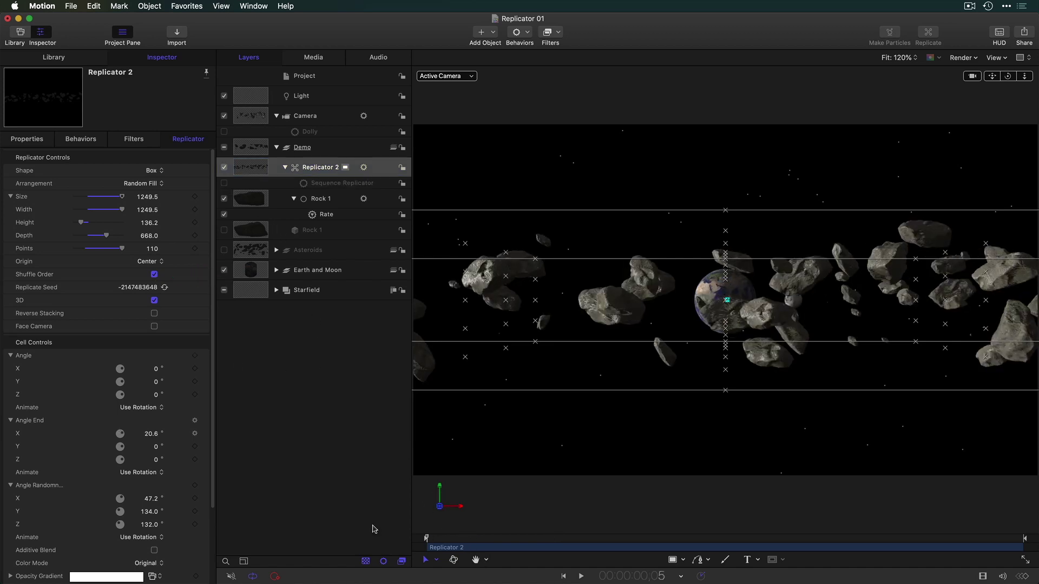
pyautogui.press('Home')
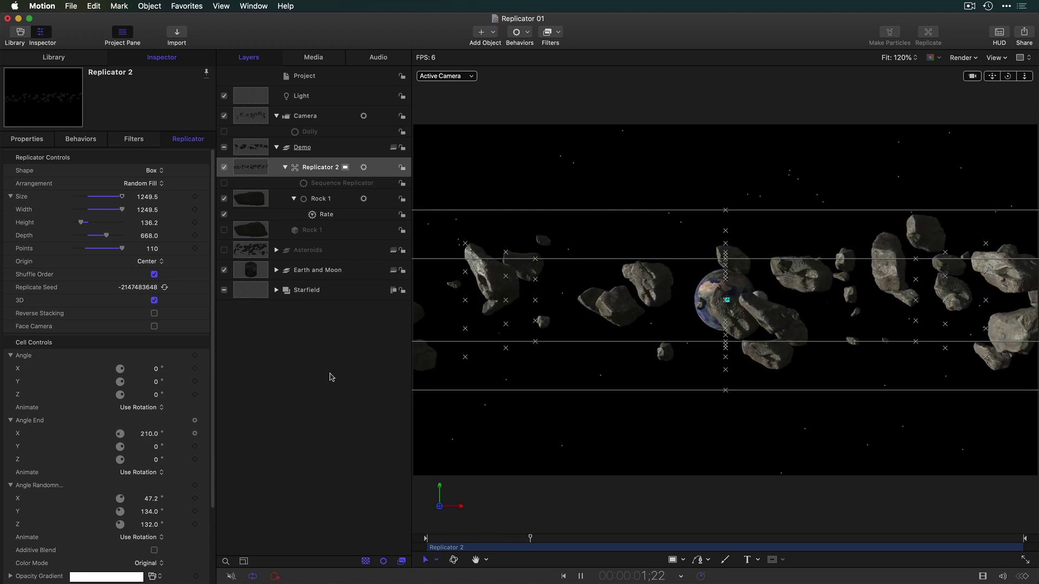
pyautogui.press('space')
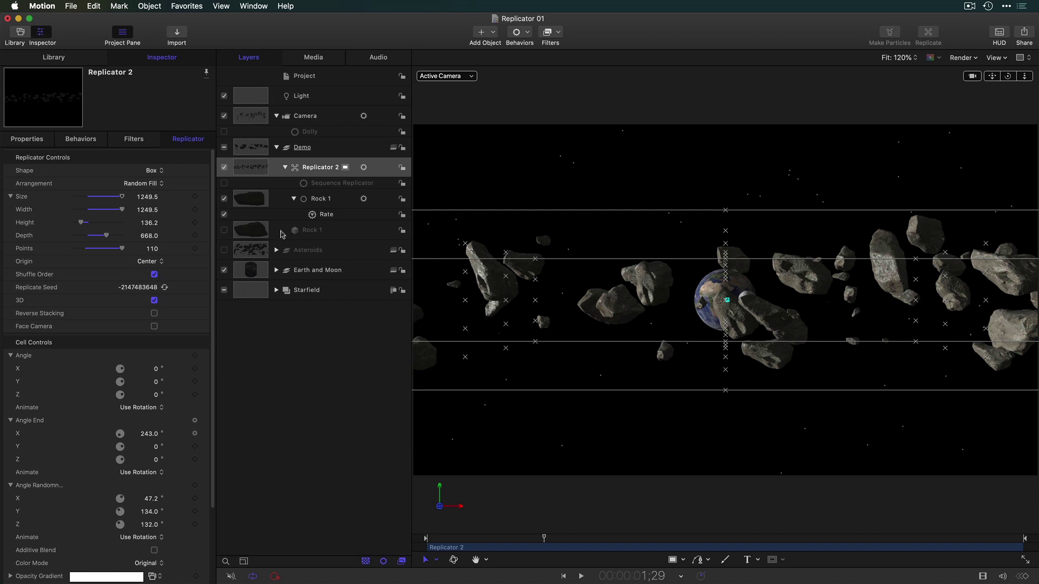
# Re-enable the Sequence Replicator, preview the tumbling rocks, and collapse the Demo group
pyautogui.click(224, 183)
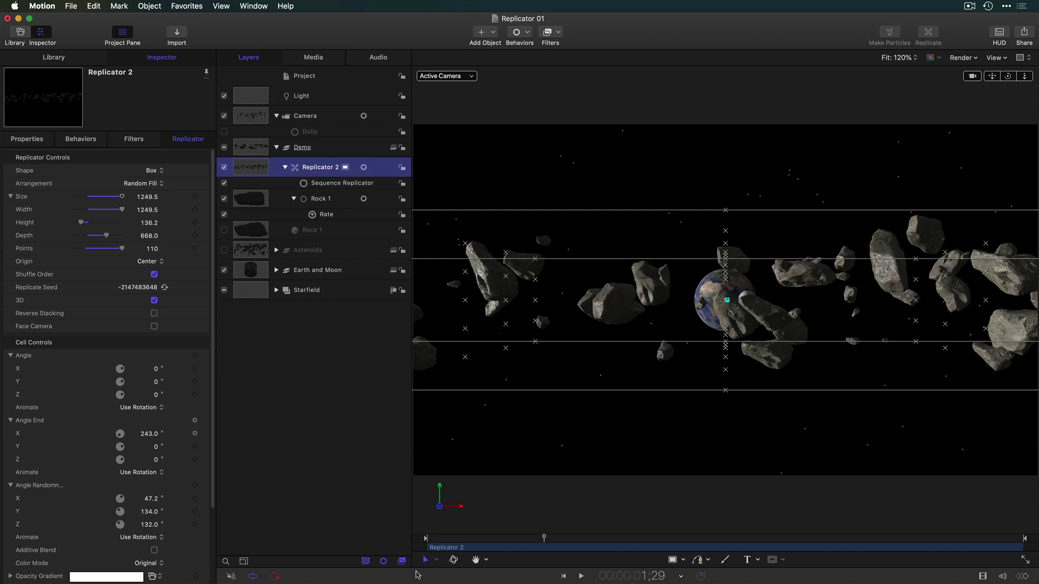
pyautogui.click(443, 540)
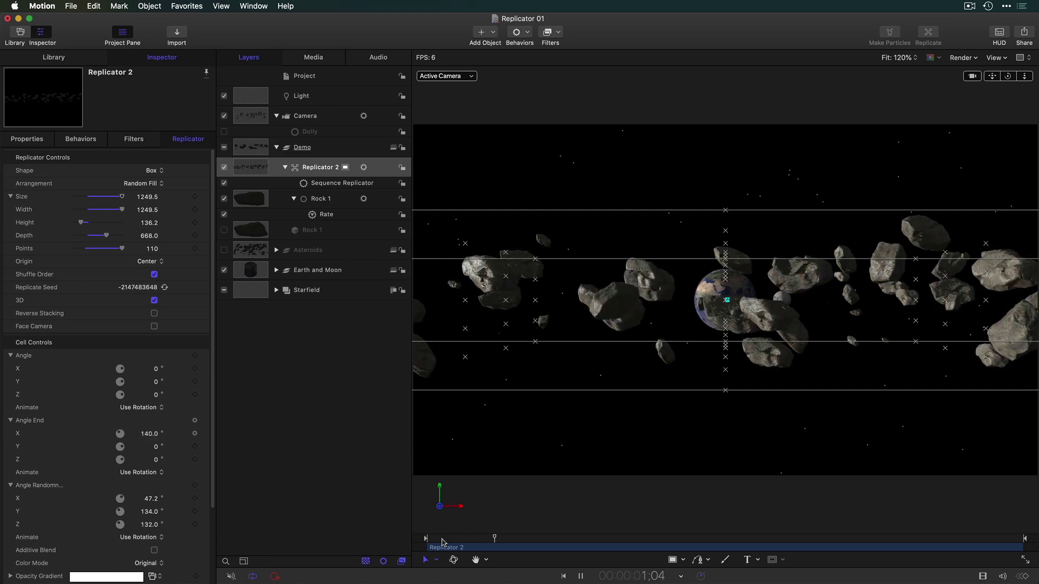
pyautogui.press('space')
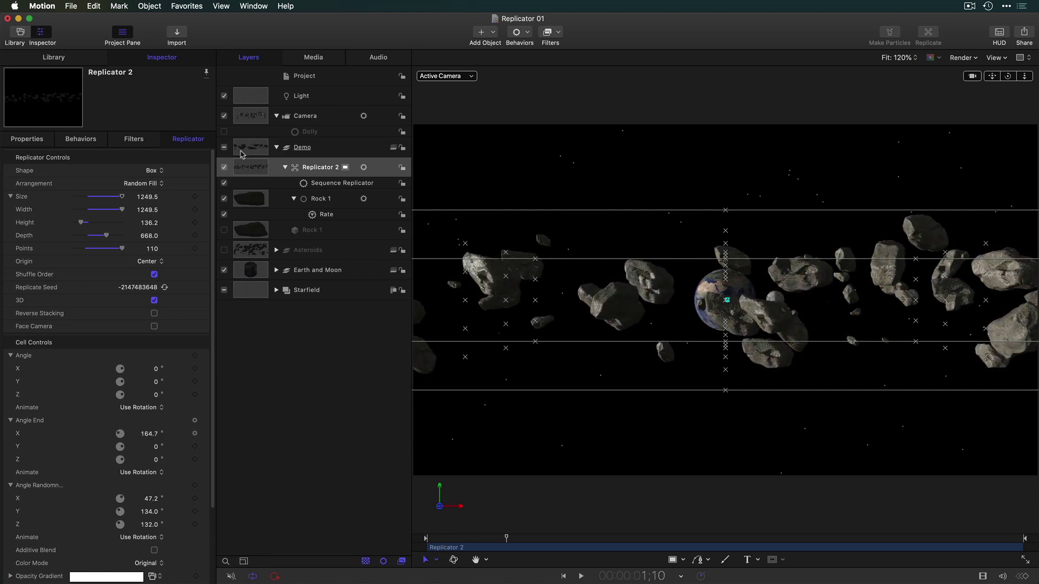
pyautogui.click(275, 148)
# Hide Demo, show and inspect the Asteroids group's Replicator and Sequence Replicator, and enable Dolly
pyautogui.click(224, 147)
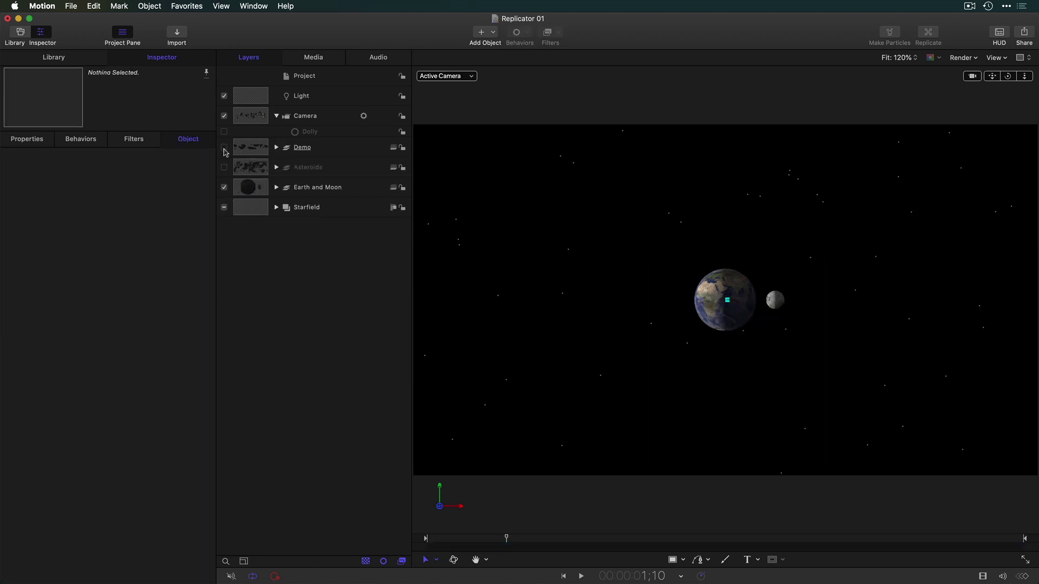
pyautogui.click(224, 167)
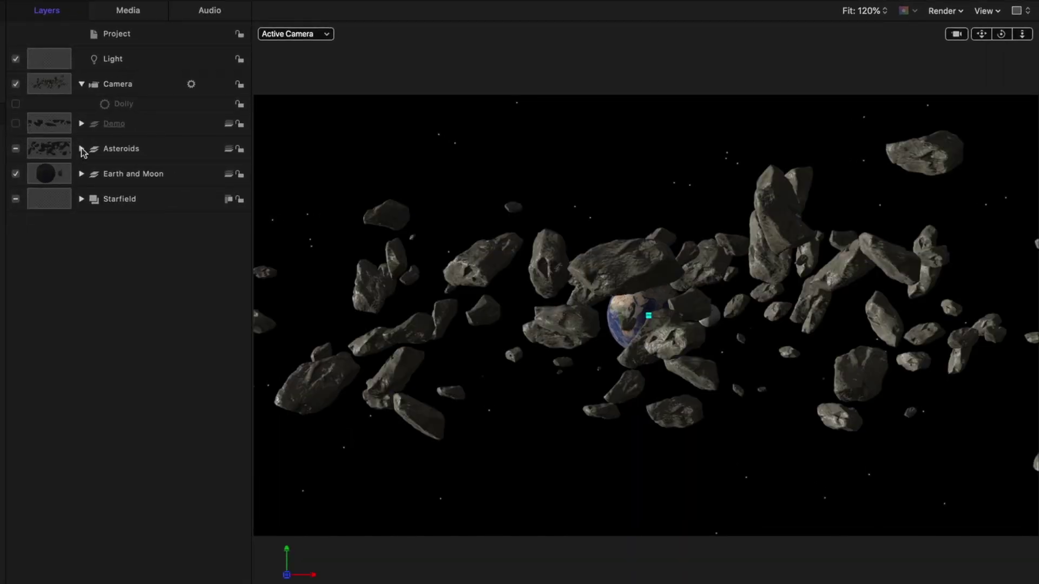
pyautogui.click(81, 149)
pyautogui.click(93, 174)
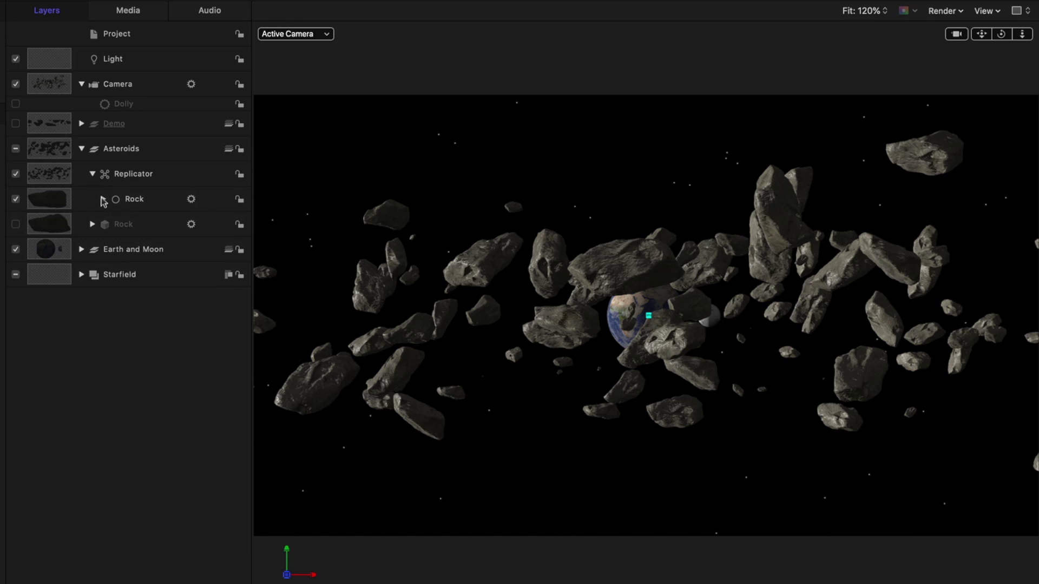
pyautogui.click(103, 199)
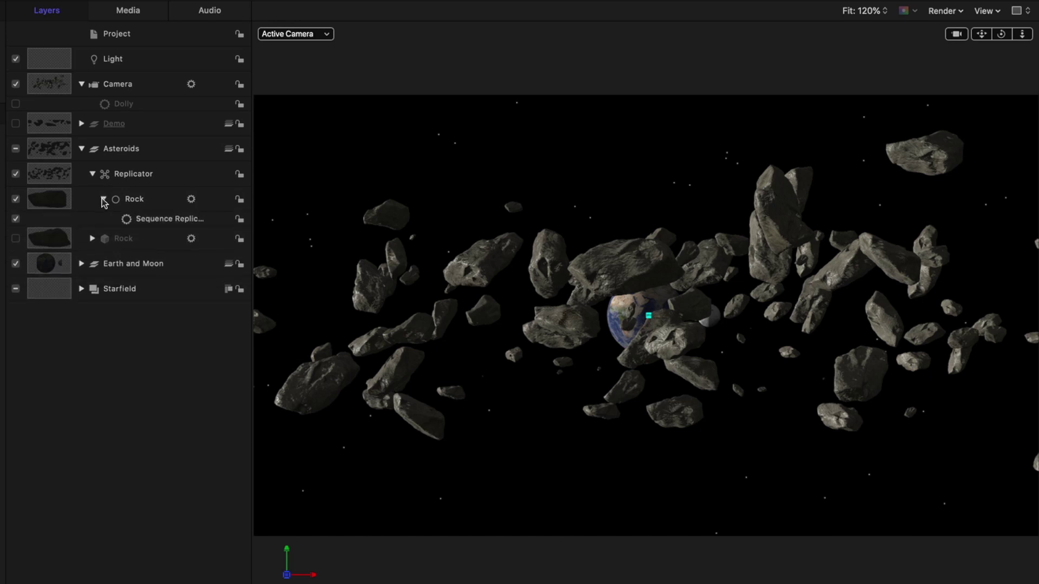
pyautogui.click(81, 149)
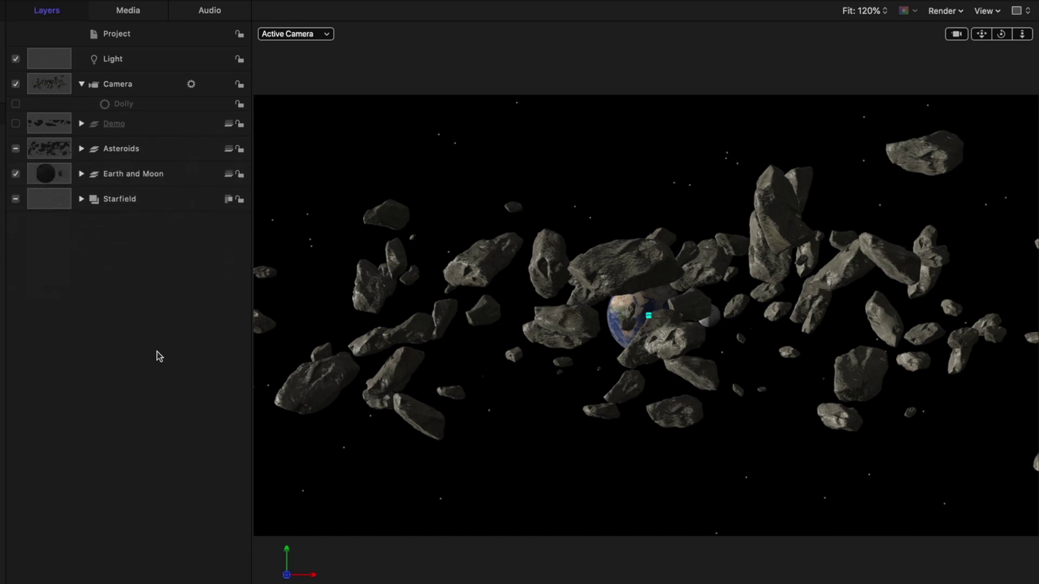
pyautogui.click(15, 103)
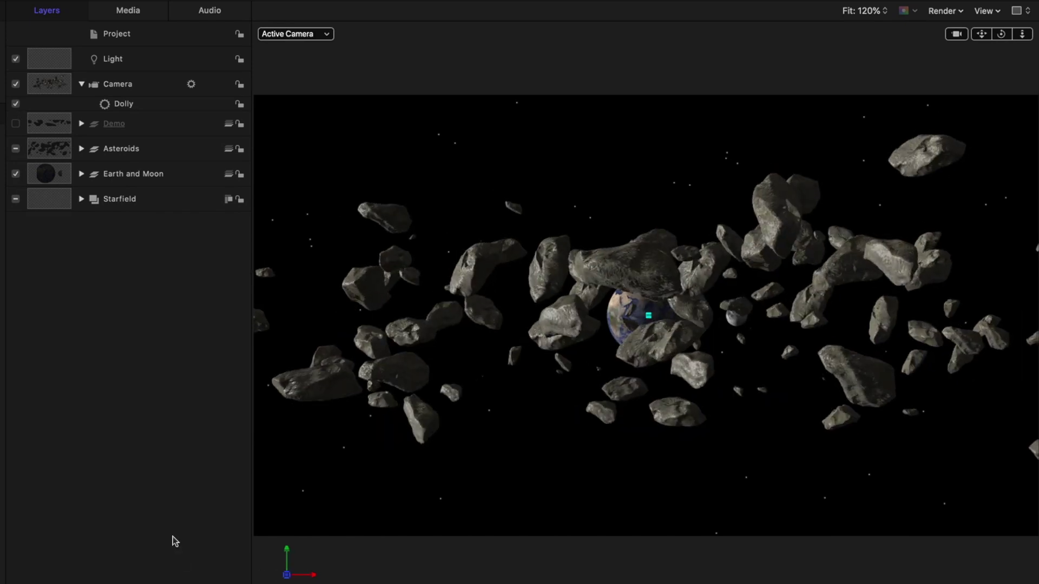
# Play back the camera dolly through the asteroid field, then stop playback
pyautogui.press('space')
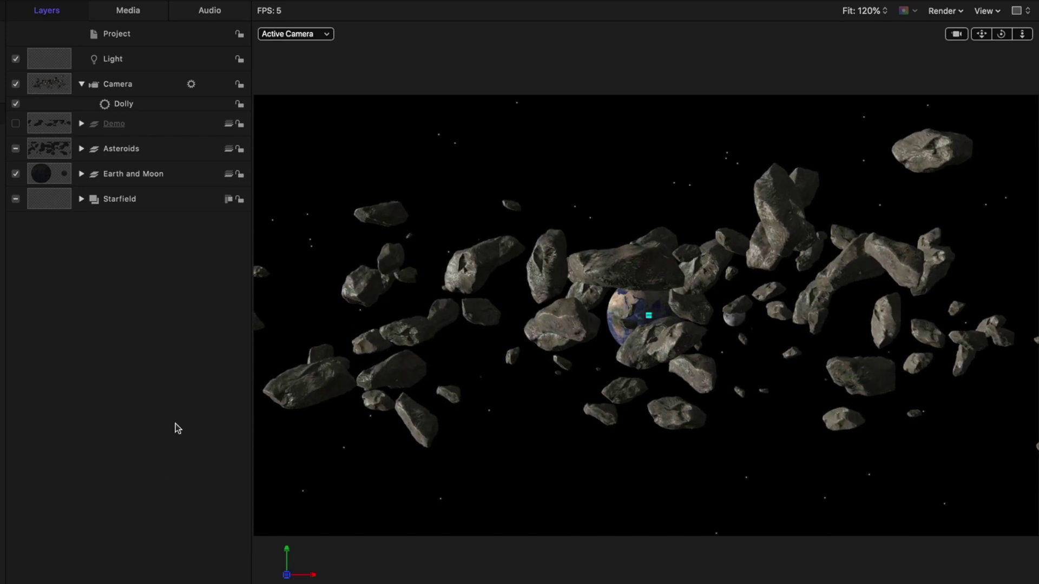
pyautogui.press('space')
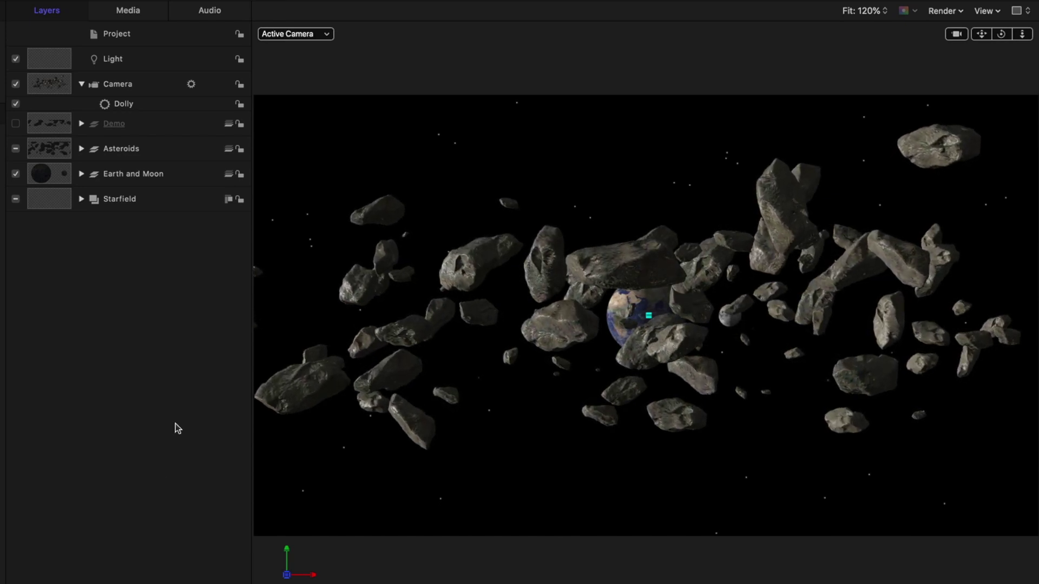